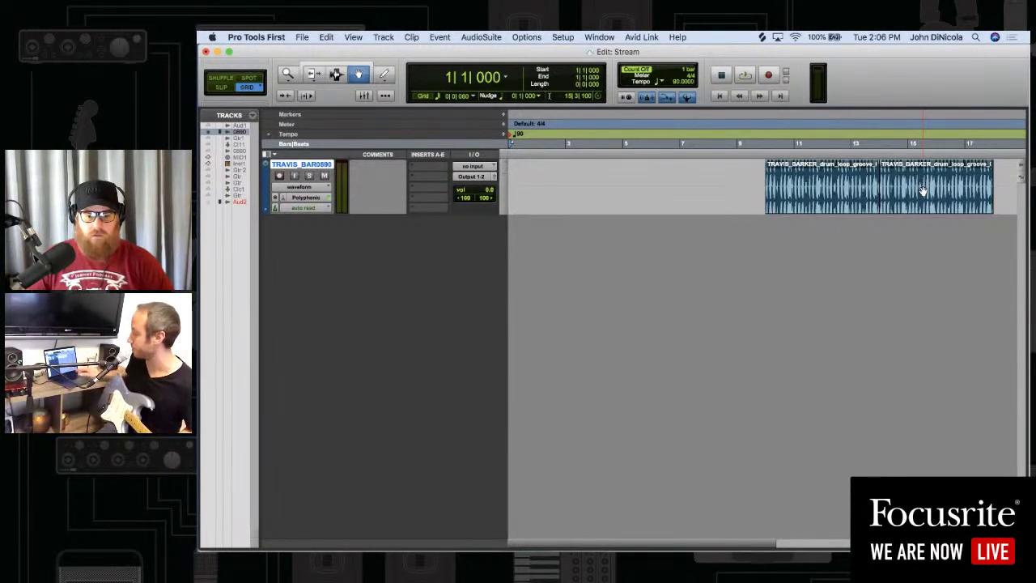
click(413, 168)
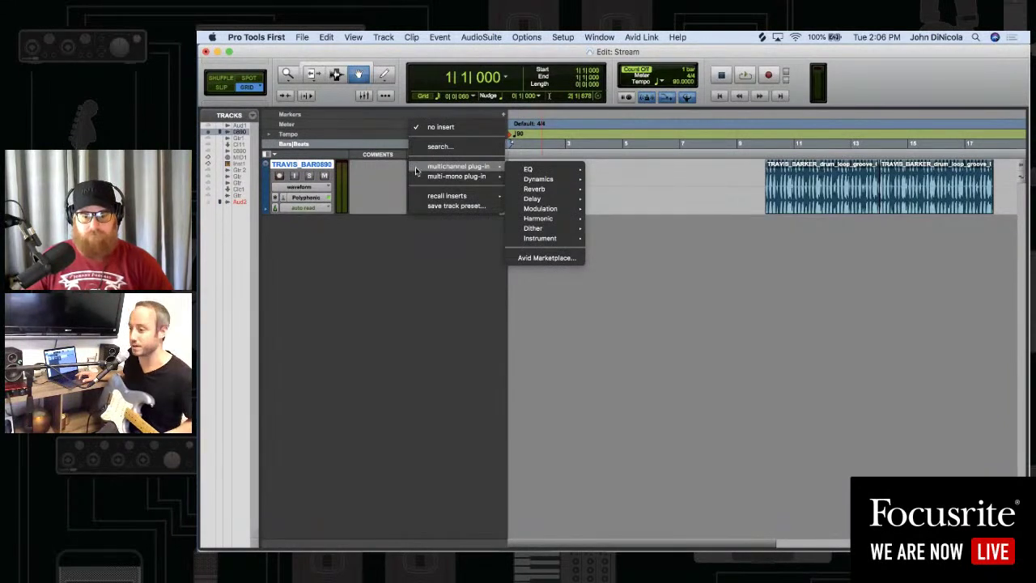
click(361, 237)
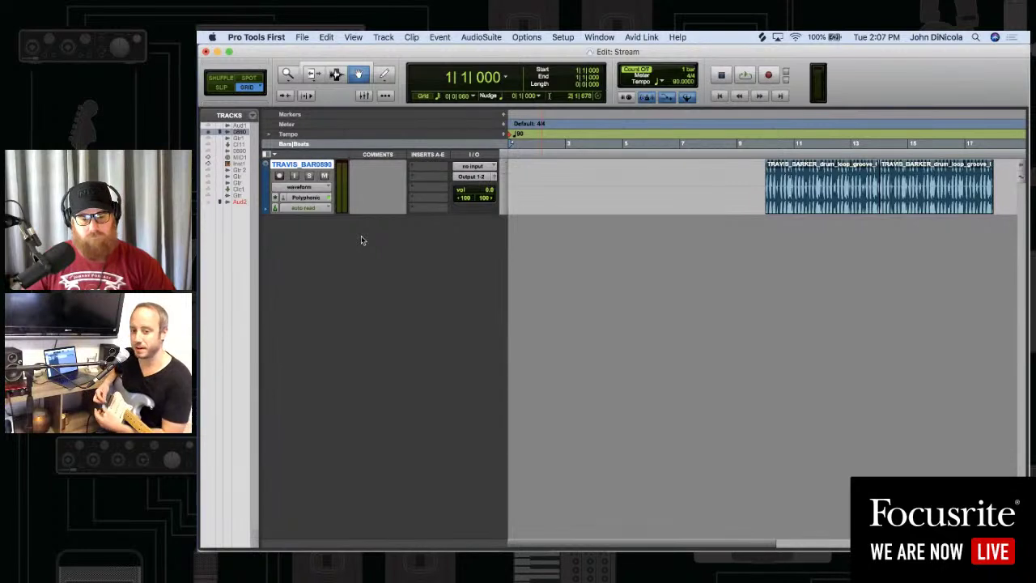
click(304, 36)
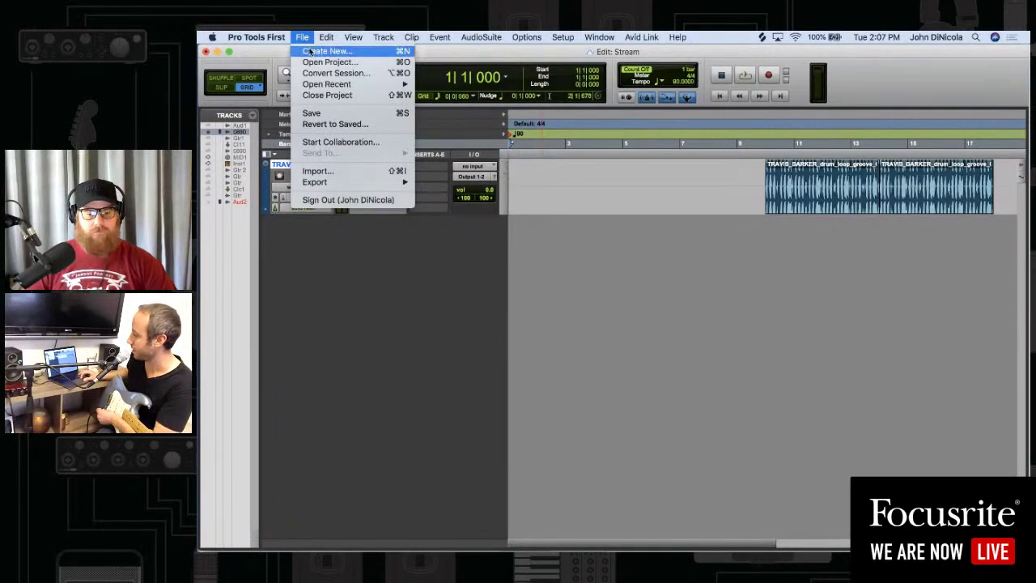
click(301, 37)
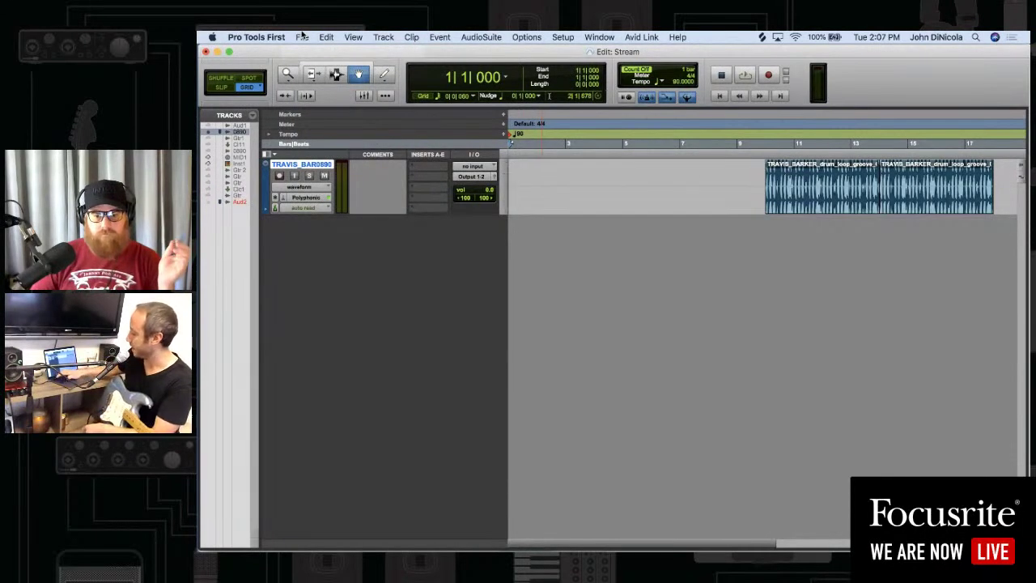
Switch to Splice to view the recently added samples in the library, and return to Pro Tools First
key(super+Tab)
key(super+Tab)
key(super+Tab)
key(super+Tab)
key(super+Tab)
key(super+Tab)
key(super+Tab)
key(super+Tab)
key(super+Tab)
key(super+Tab)
key(super+Tab)
key(super+Tab)
key(super+Tab)
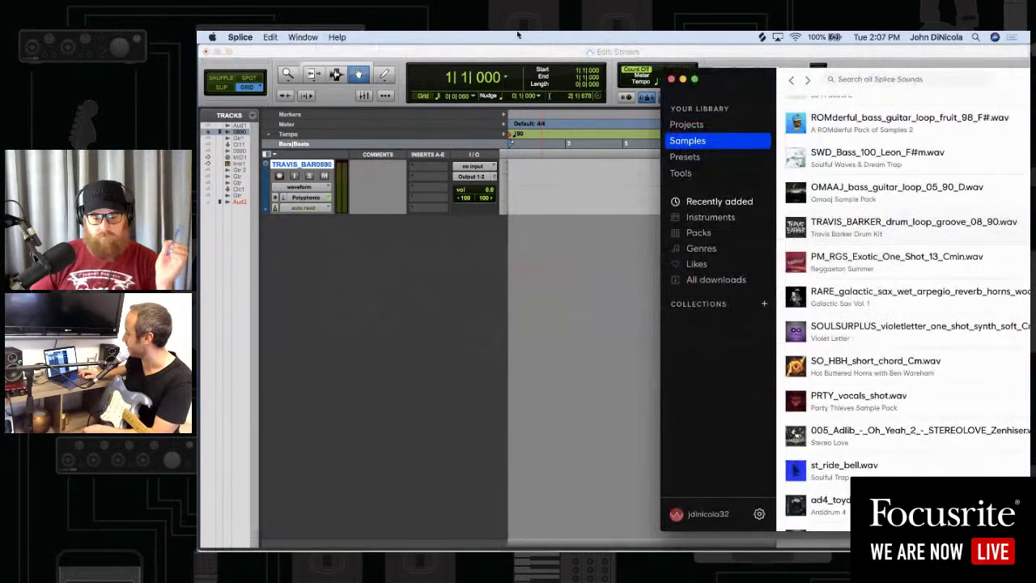
drag(830, 158, 855, 160)
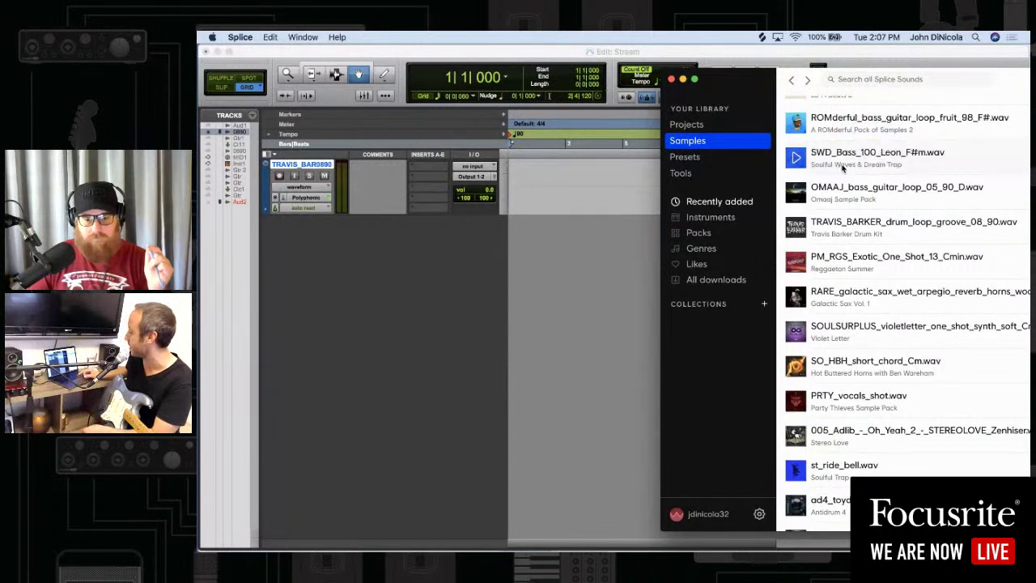
click(634, 54)
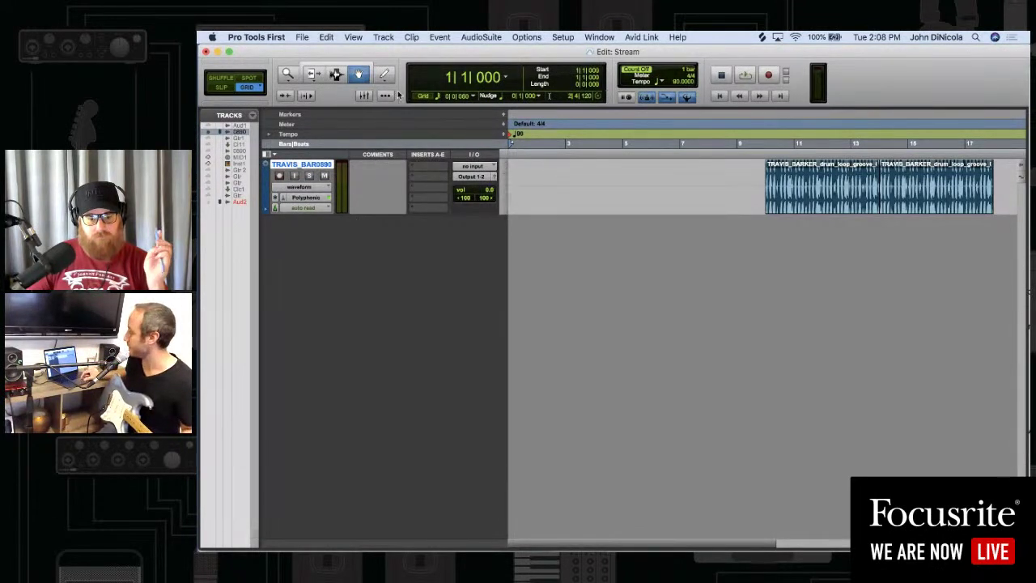
Create one new mono audio track in ticks below the drum loop track
click(380, 38)
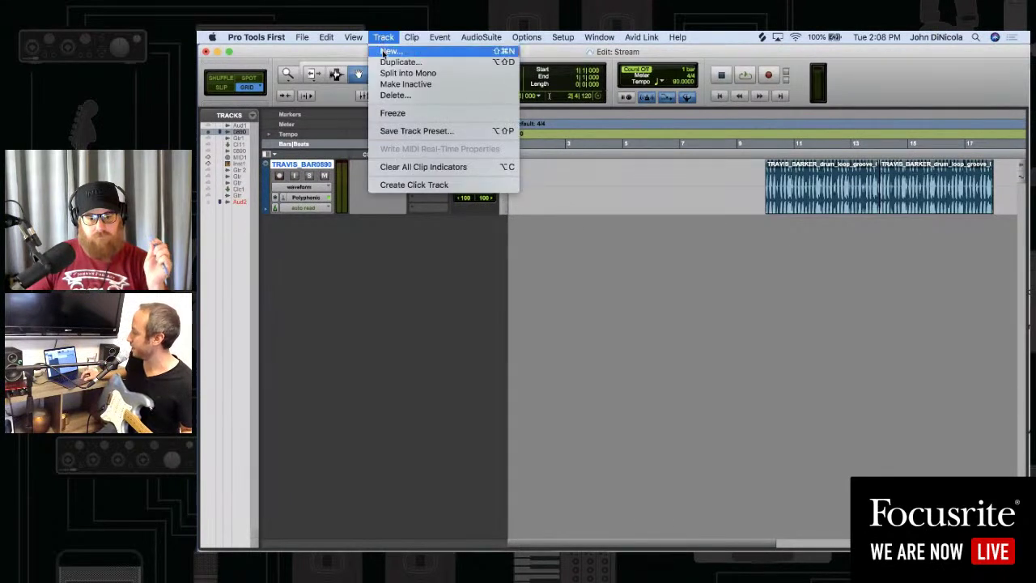
click(387, 51)
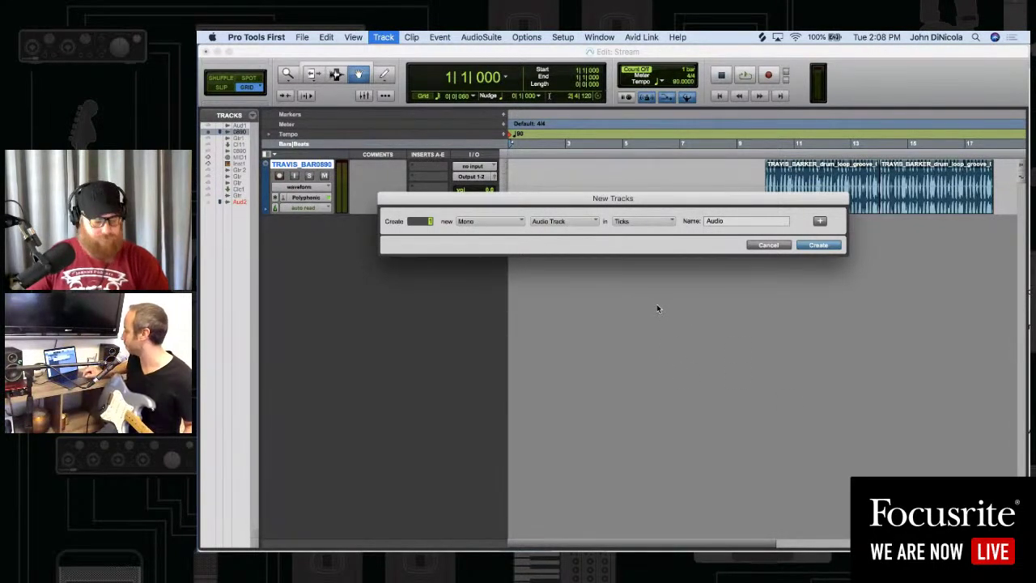
click(815, 247)
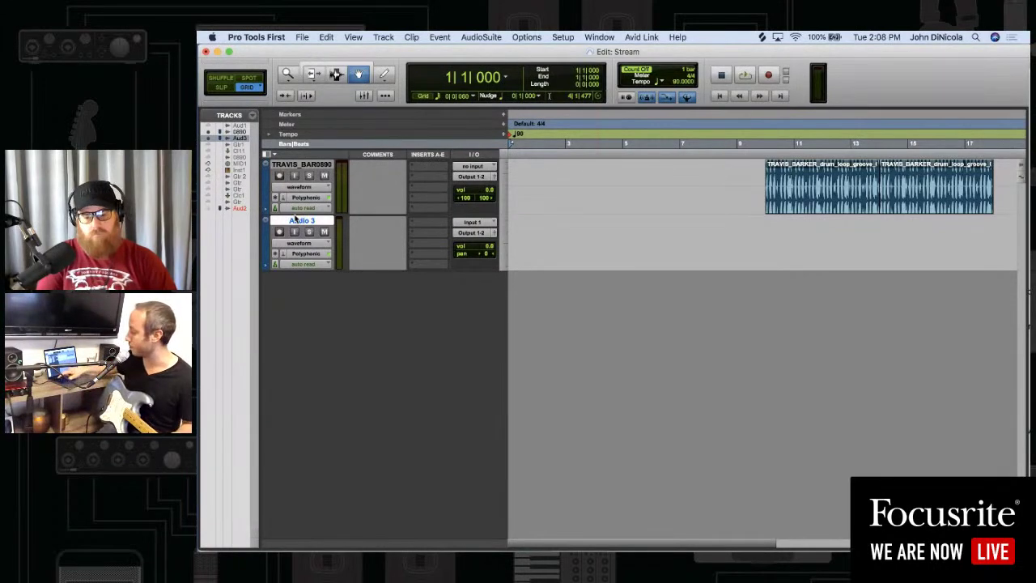
Switch to Focusrite Control to check the input settings for Analogue 1 and 2, and return to Pro Tools First
key(super+Tab)
key(super+Tab)
key(super+Tab)
key(super+Tab)
key(super+Tab)
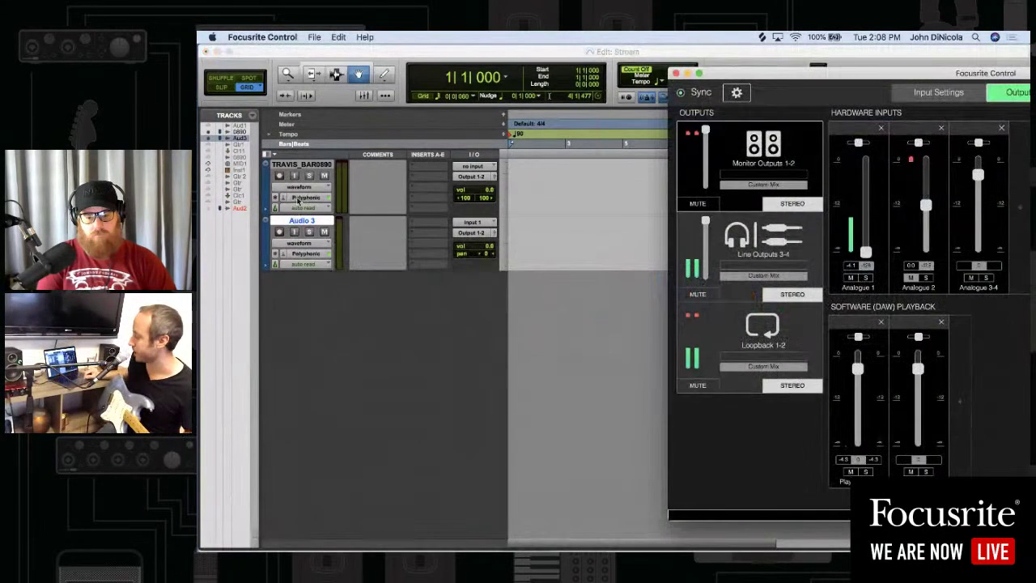
click(931, 93)
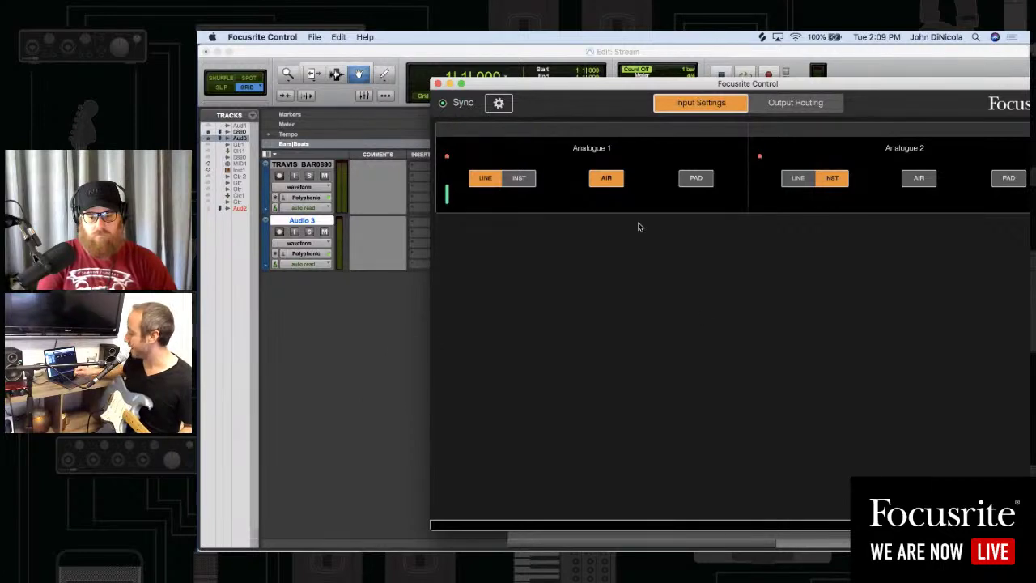
key(super+Tab)
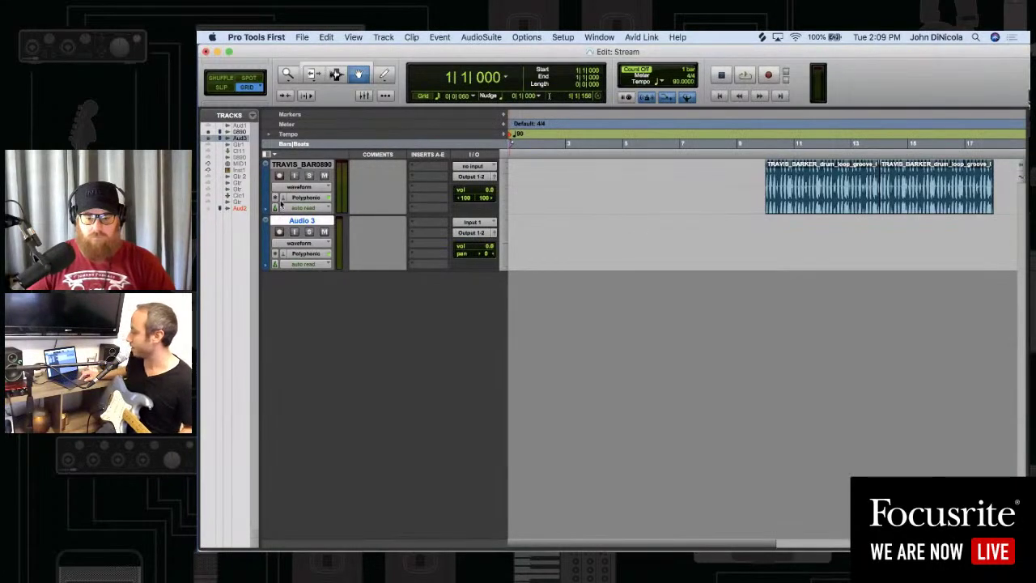
Rename the new audio track as Gtr
double_click(294, 221)
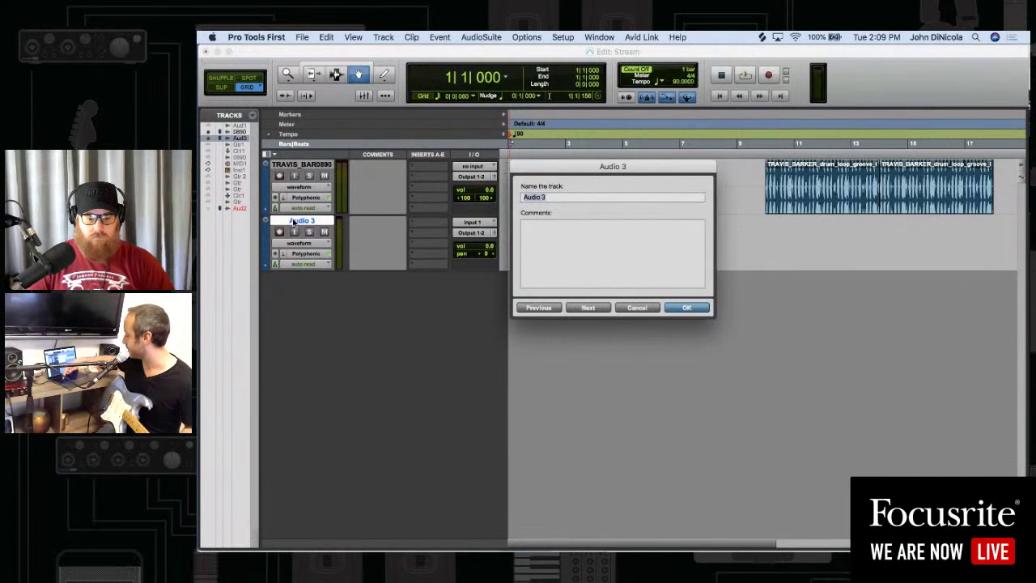
text(Gtr)
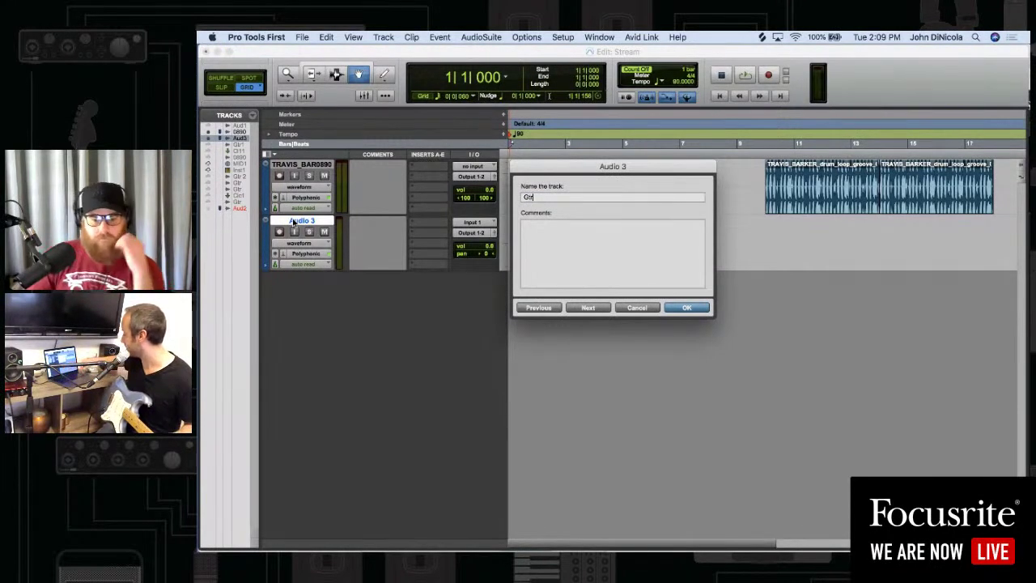
key(Return)
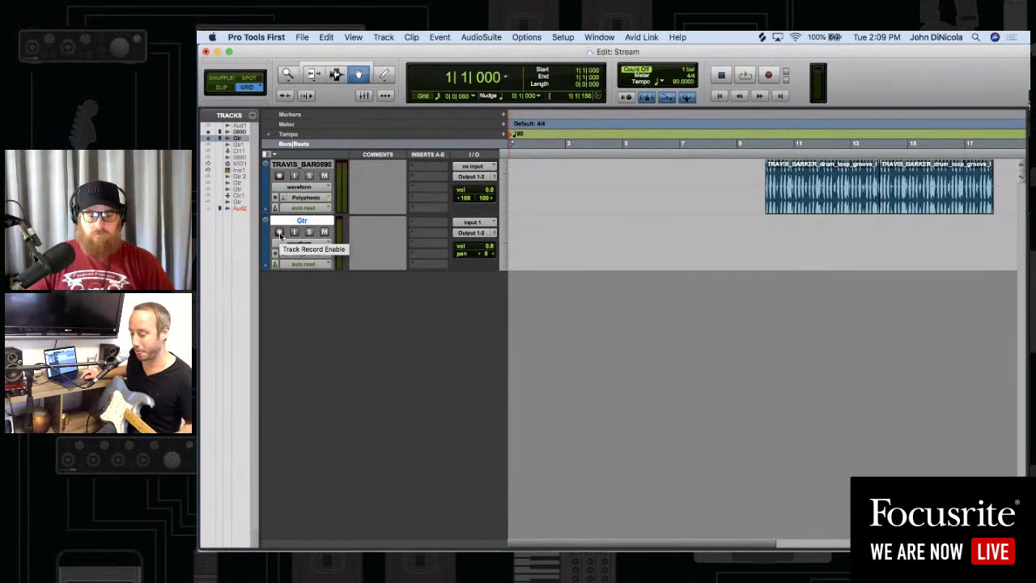
Set the Gtr track's input to Input 2 (Mono) and enable it for recording with input monitoring
click(475, 222)
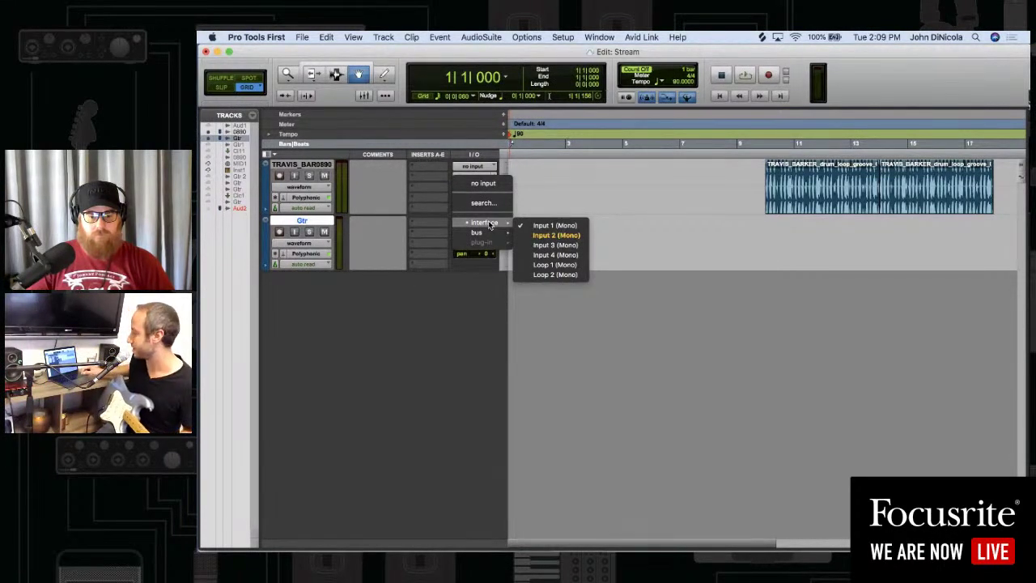
click(555, 235)
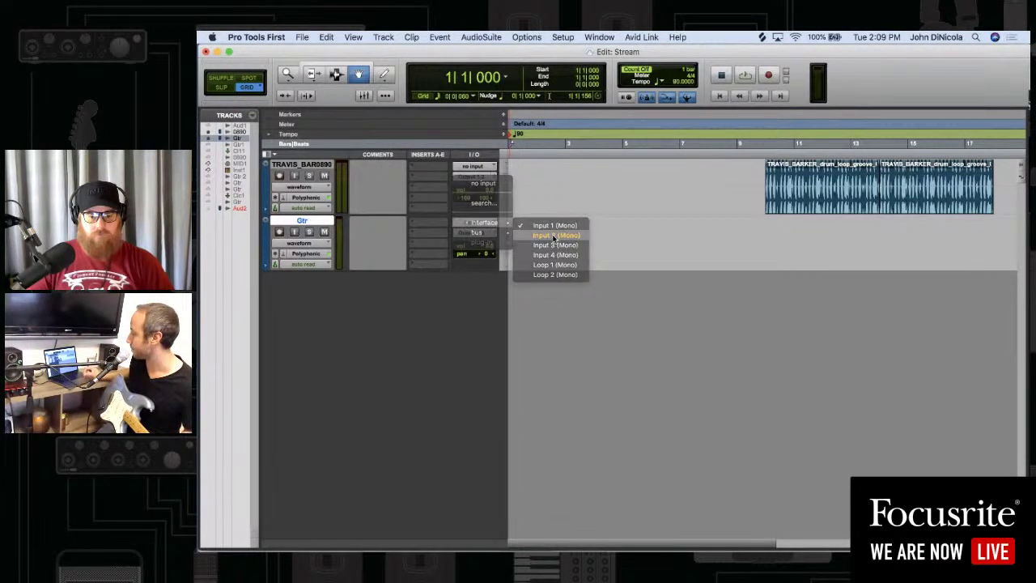
click(280, 232)
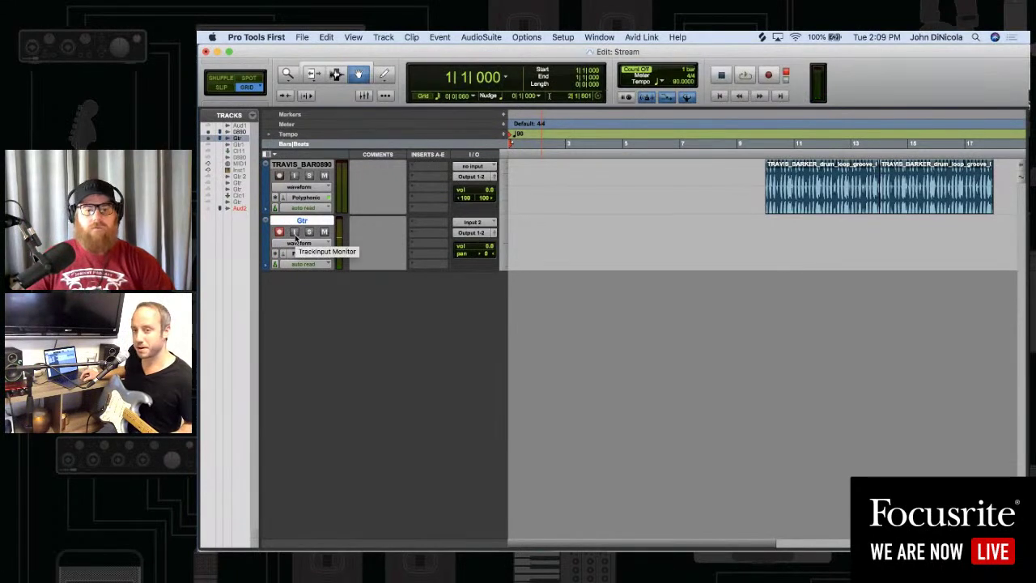
click(295, 232)
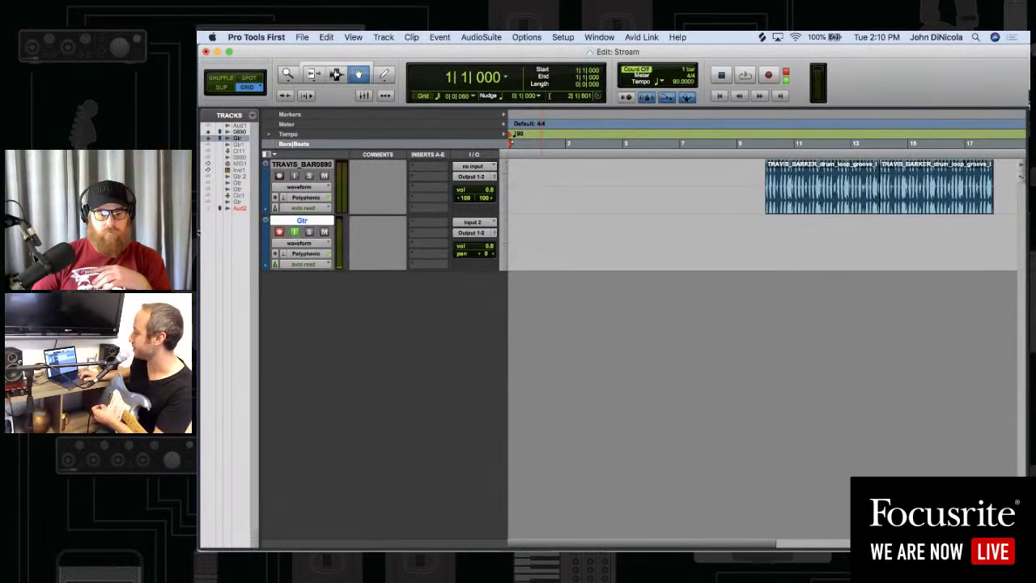
Insert the Eleven Lite (mono) harmonic plug-in on the Gtr track and set its amp type to DC Vintage
click(412, 223)
mouse_move(441, 234)
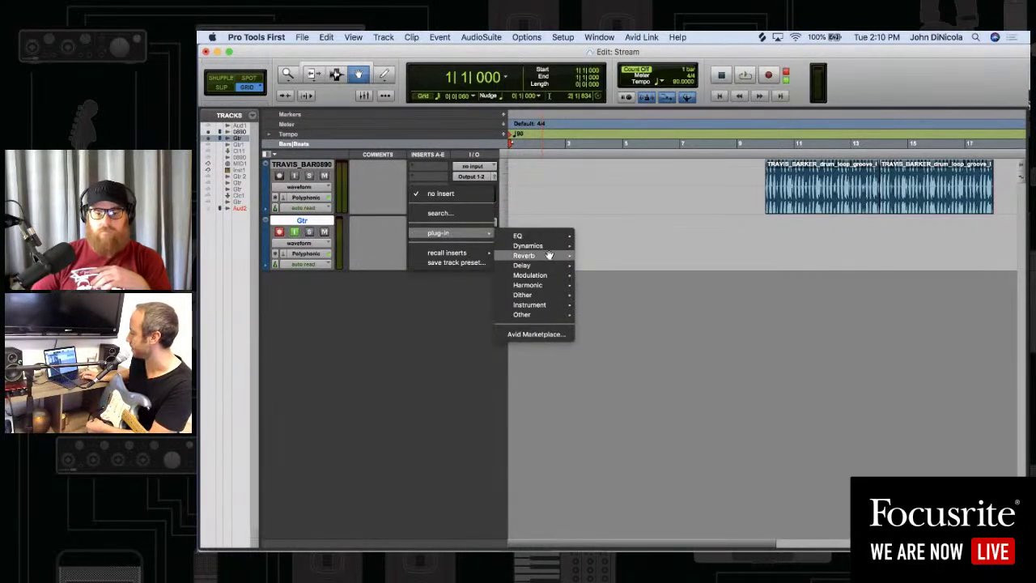
mouse_move(538, 288)
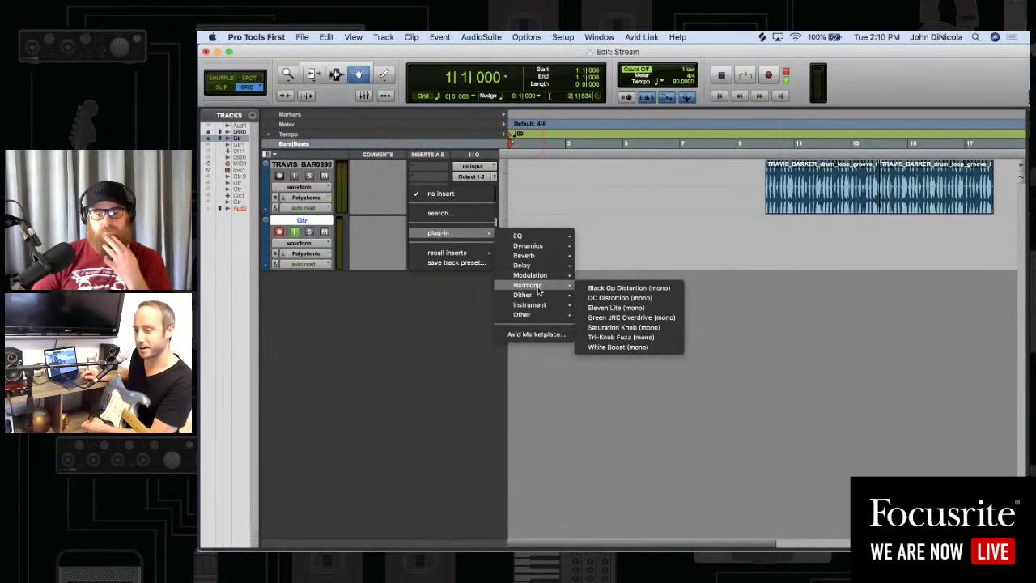
click(605, 309)
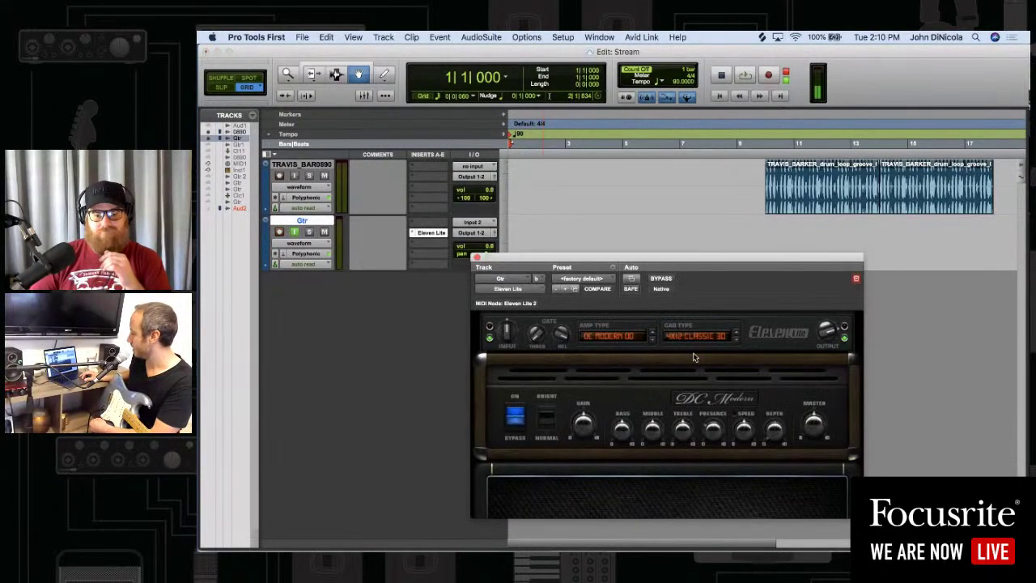
click(653, 336)
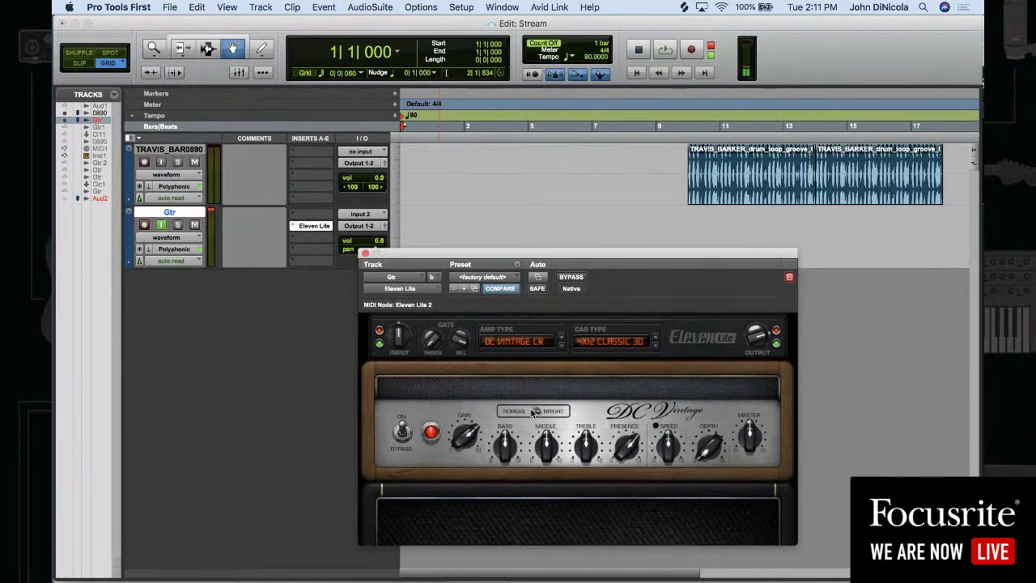
click(365, 255)
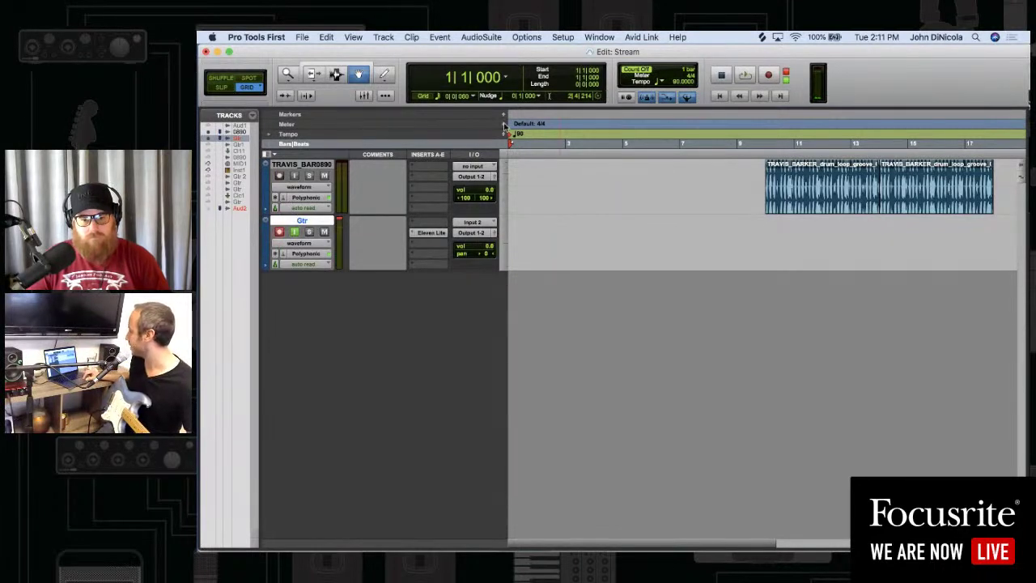
Record a guitar take of about five and a half bars on the Gtr track, starting at bar 1
click(769, 75)
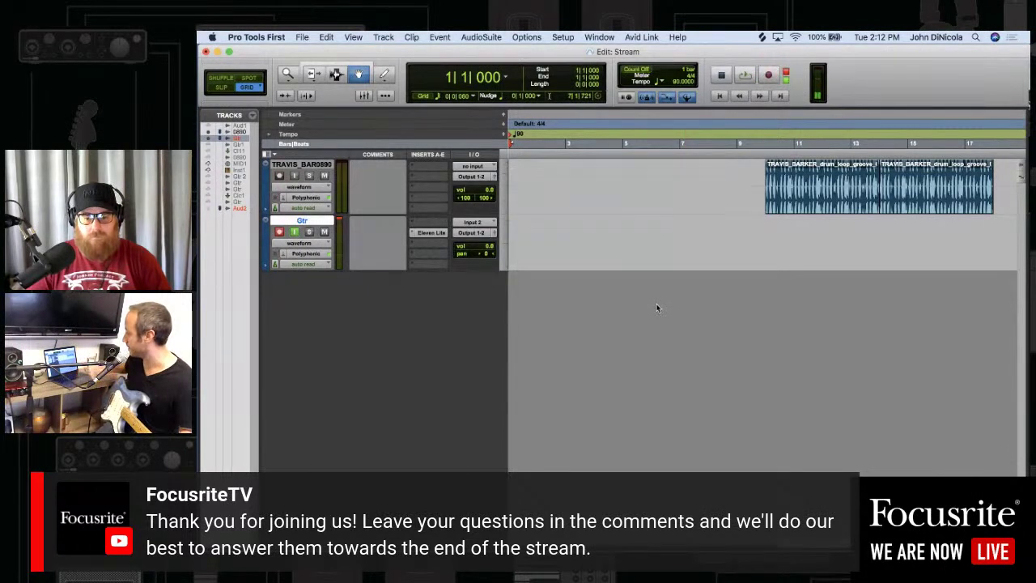
key(space)
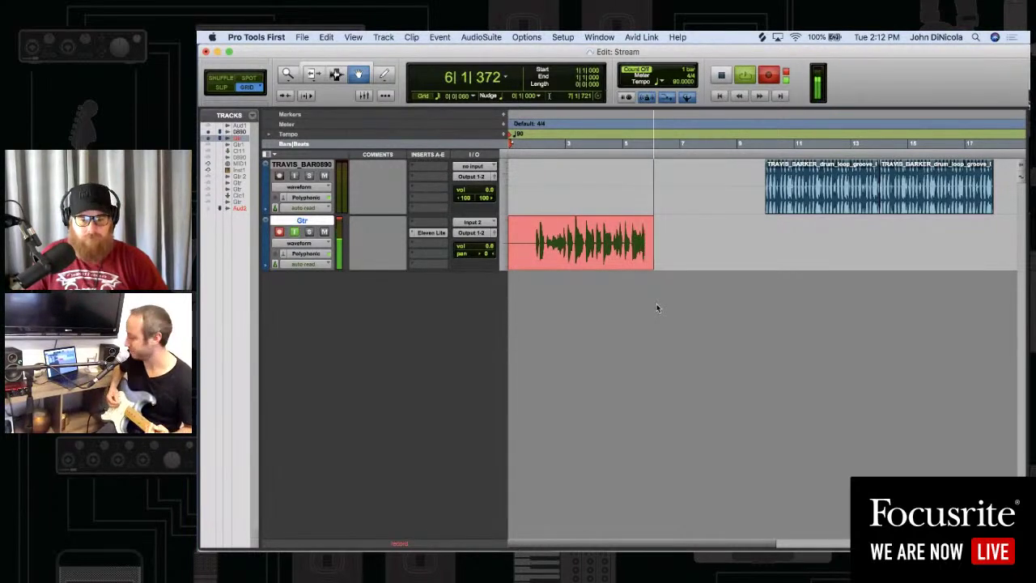
key(space)
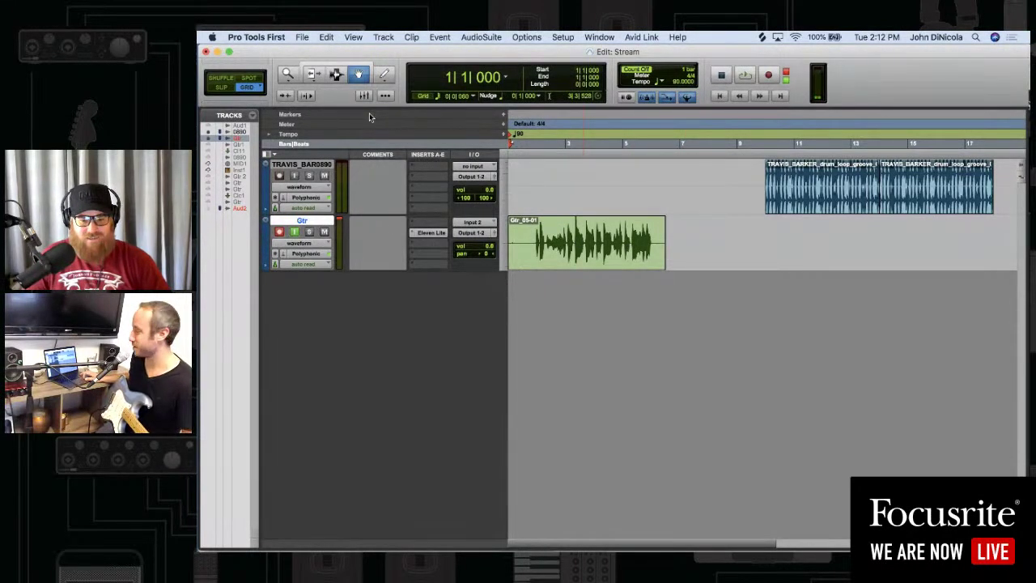
Create a click track and play the session briefly from the start to test it
click(387, 37)
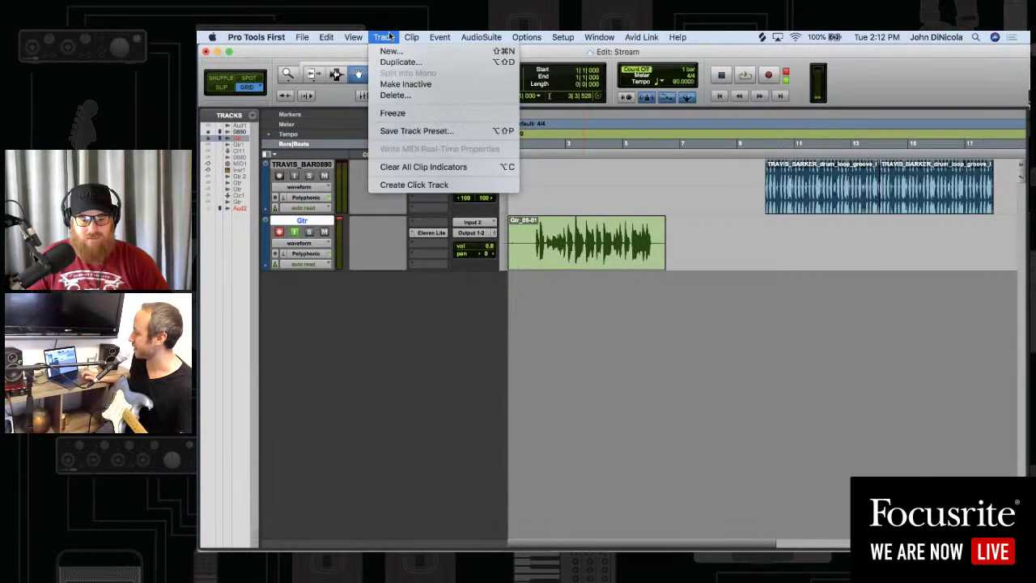
click(412, 185)
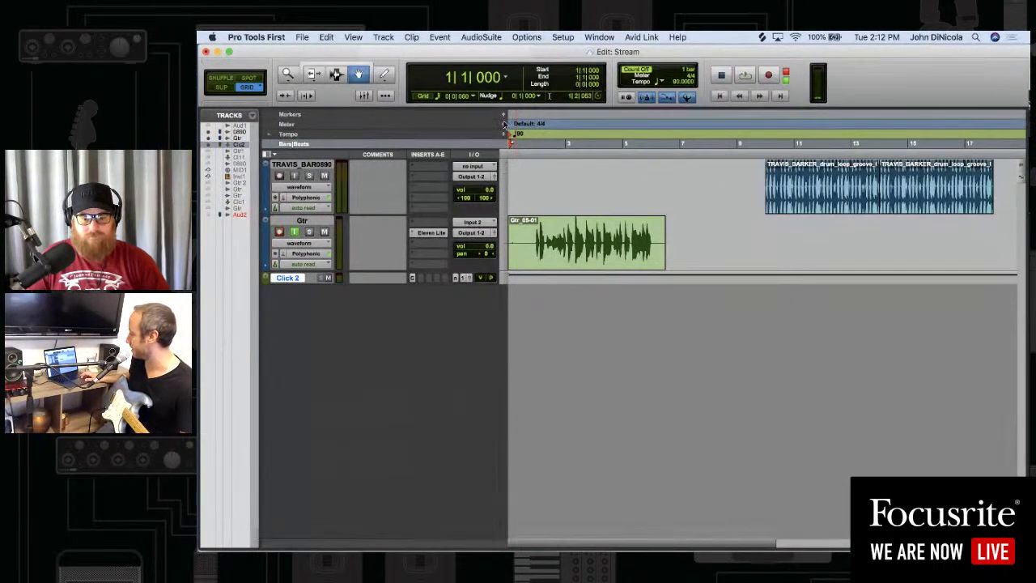
key(space)
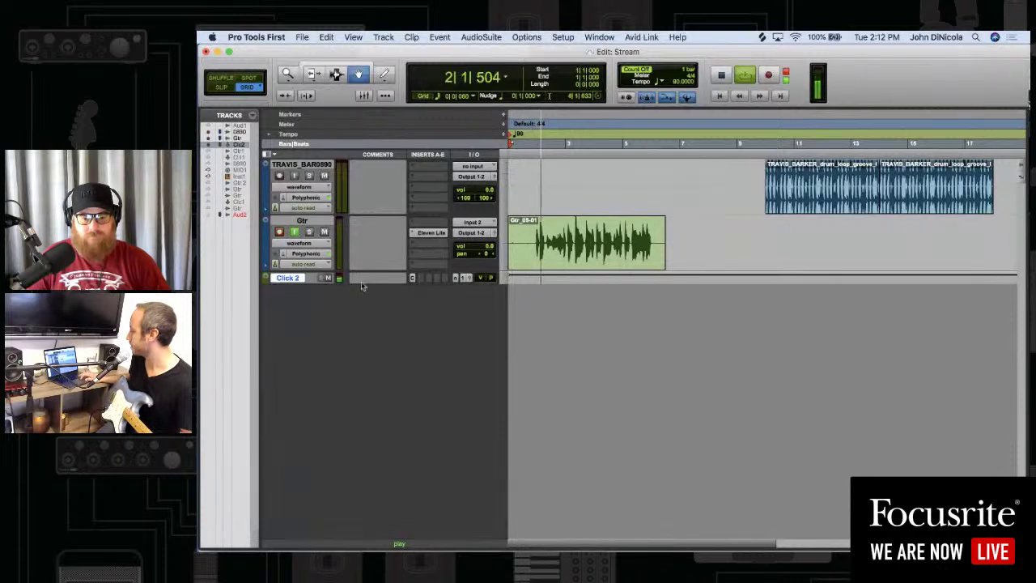
key(space)
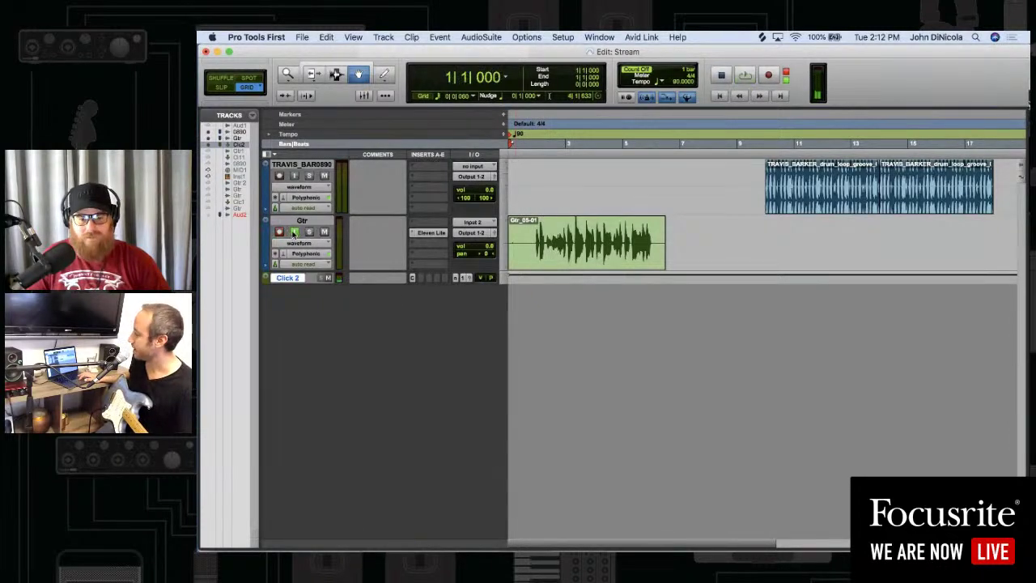
Turn off input monitoring on the Gtr track and play the session back from bar 1
click(294, 232)
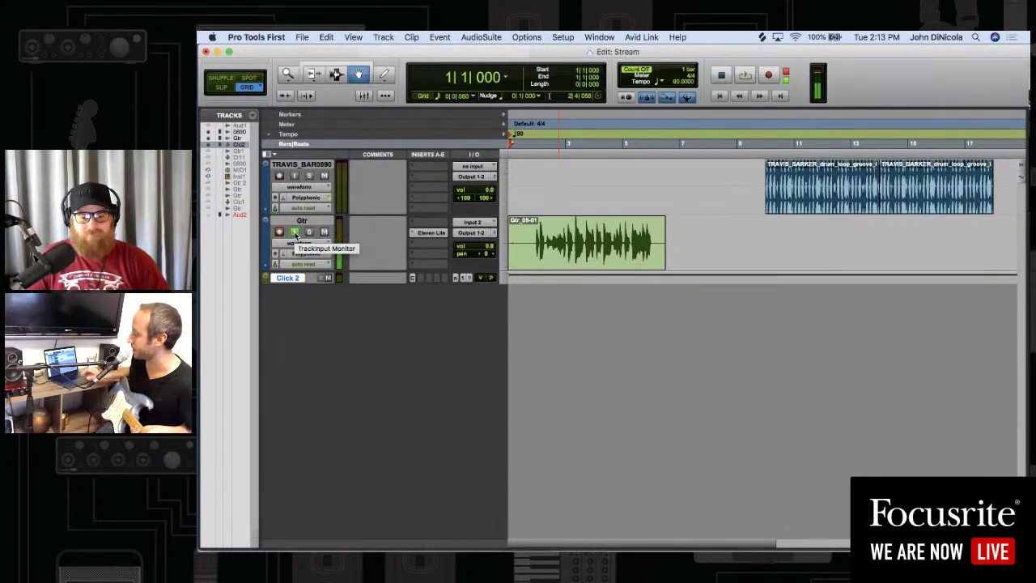
click(294, 232)
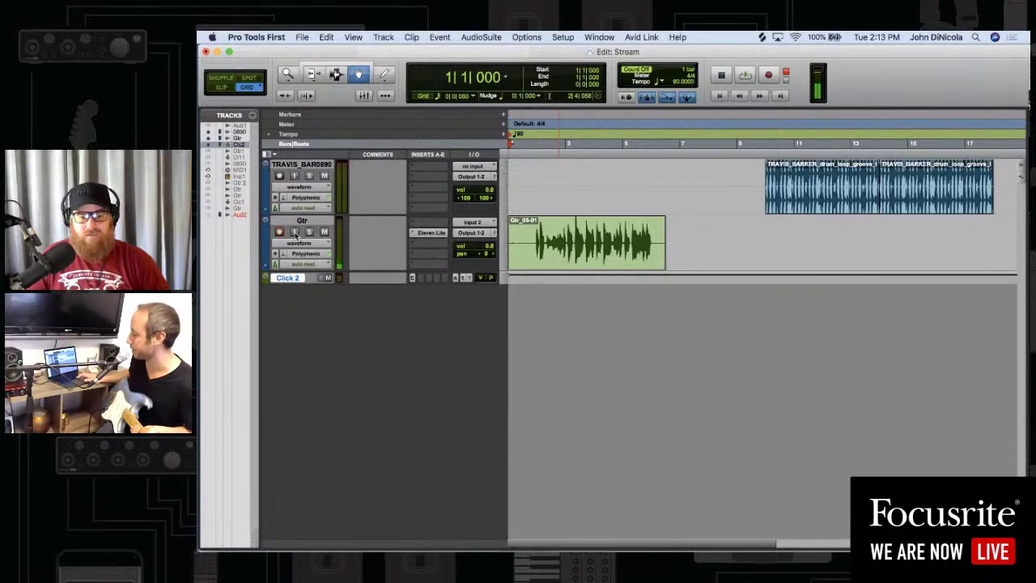
key(space)
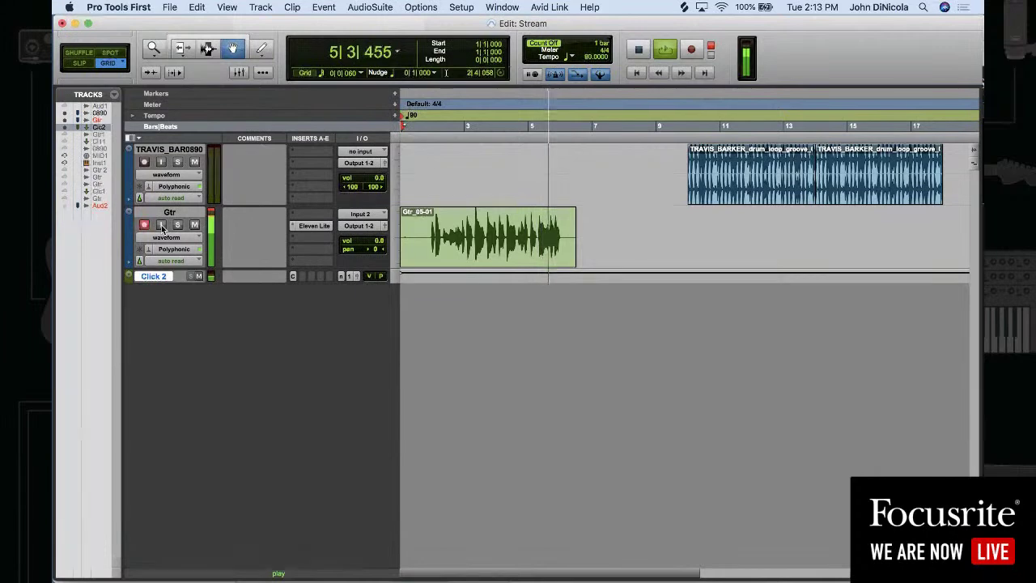
Stop playback, duplicate the Gtr track once with its inserts, and delete the copied clip from the duplicate
key(space)
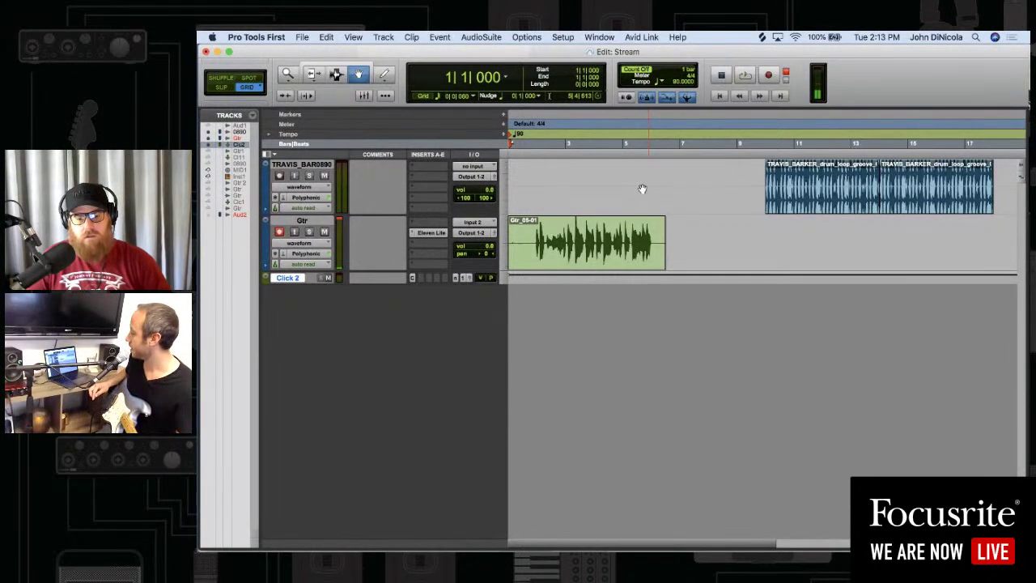
click(318, 221)
click(326, 37)
click(326, 36)
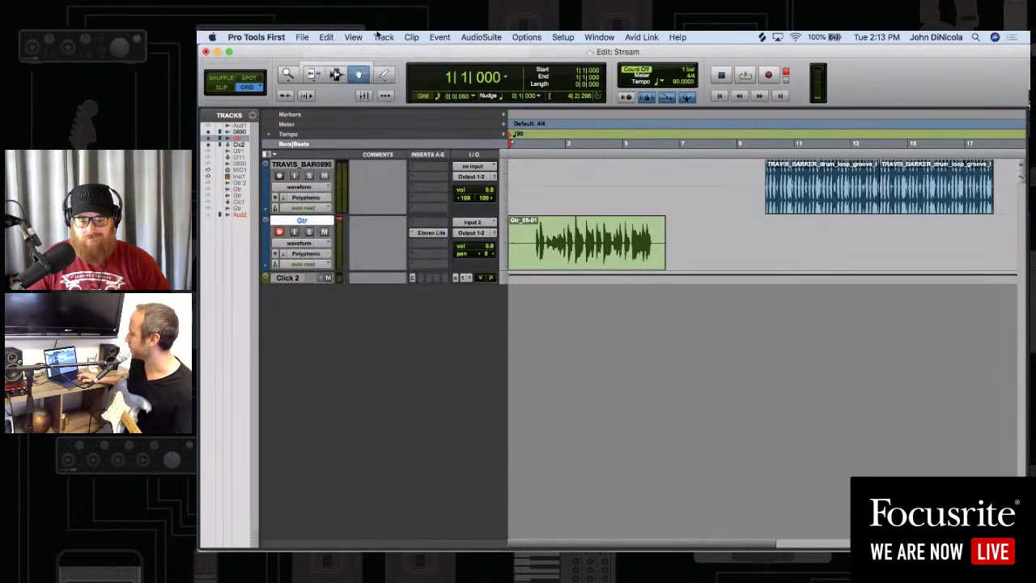
click(384, 36)
click(400, 61)
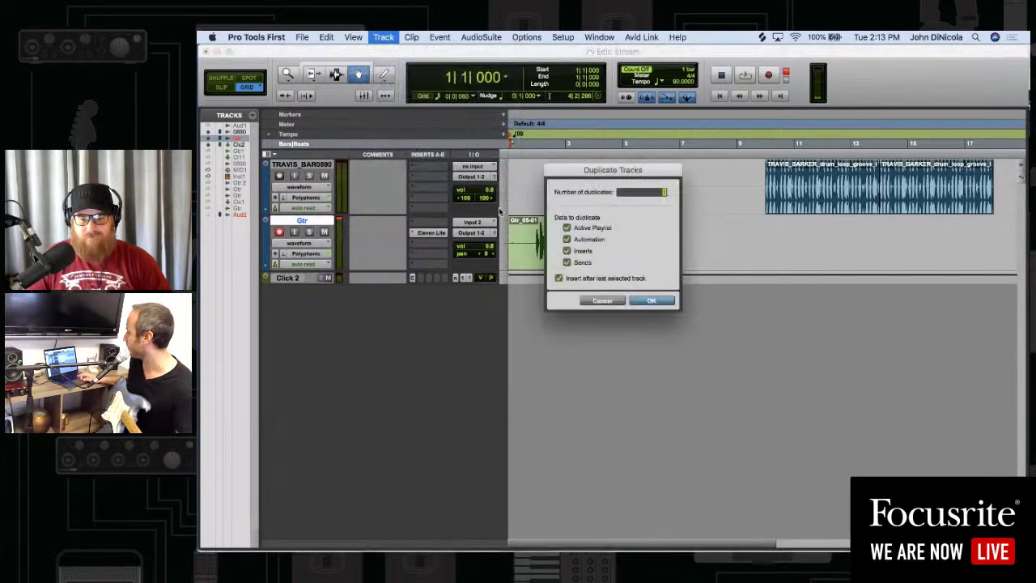
click(650, 301)
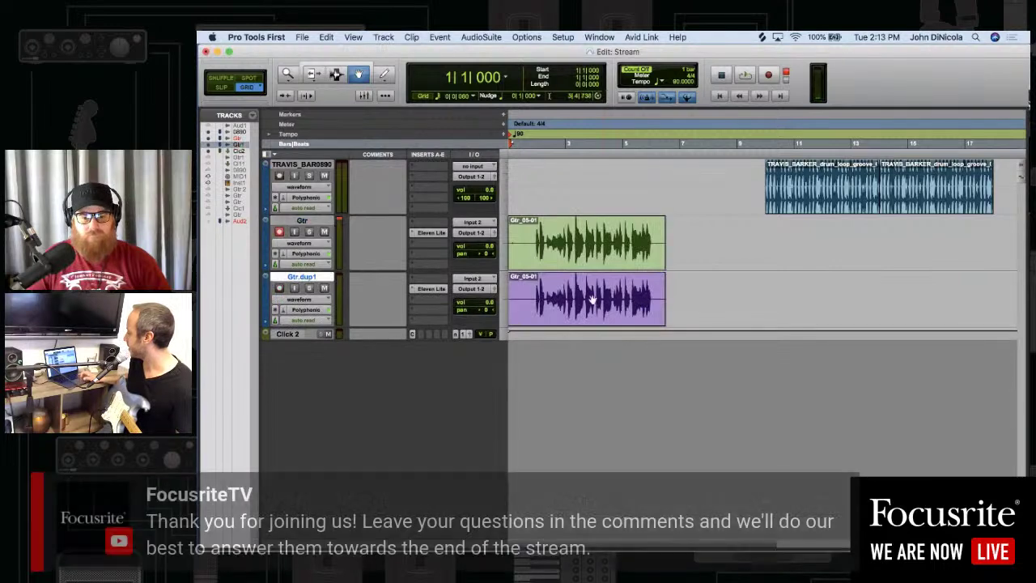
key(Delete)
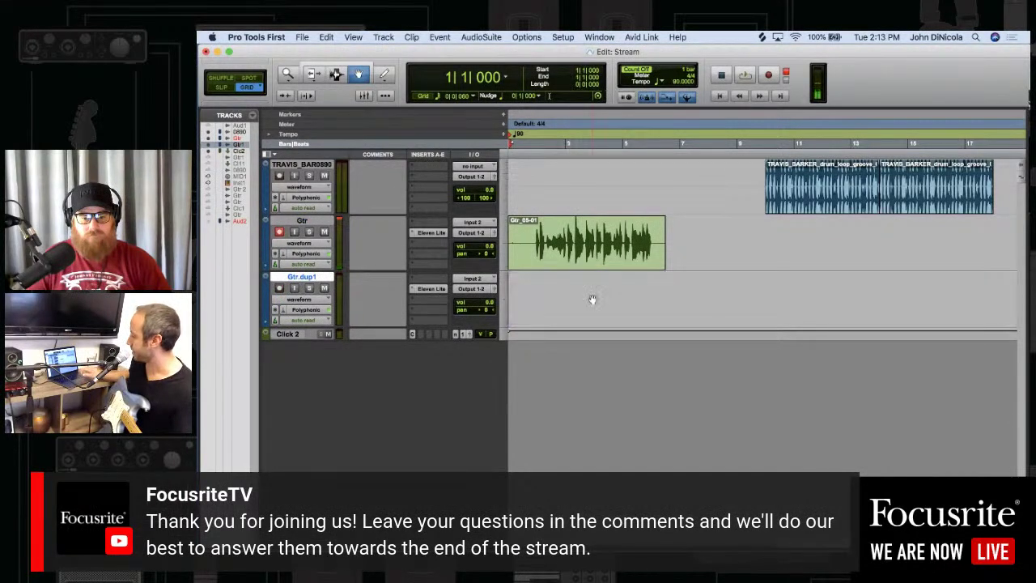
Mute the Gtr track and record a guitar take of about four and a half bars on Gtr.dup1 with input monitoring on
click(311, 223)
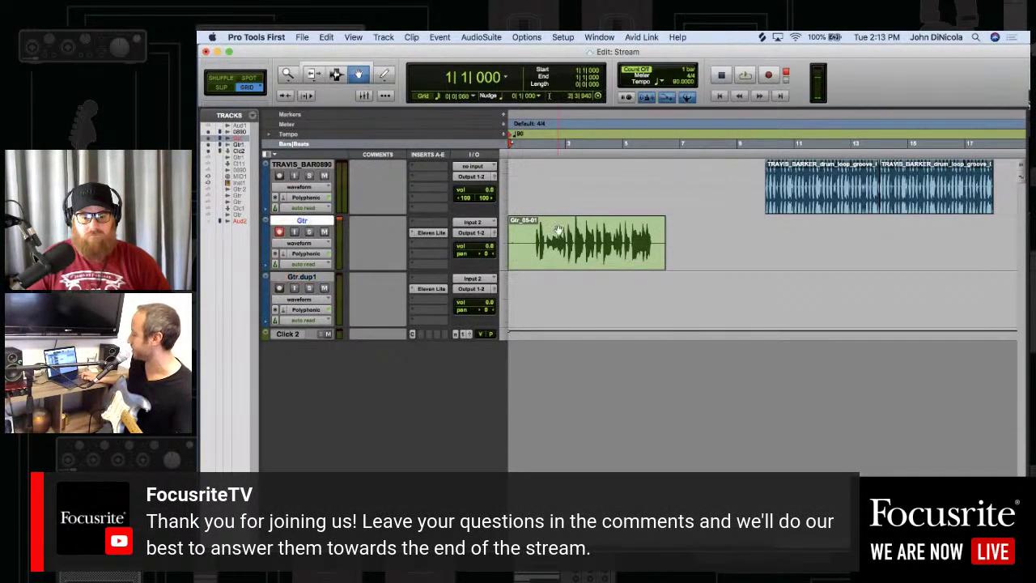
click(324, 233)
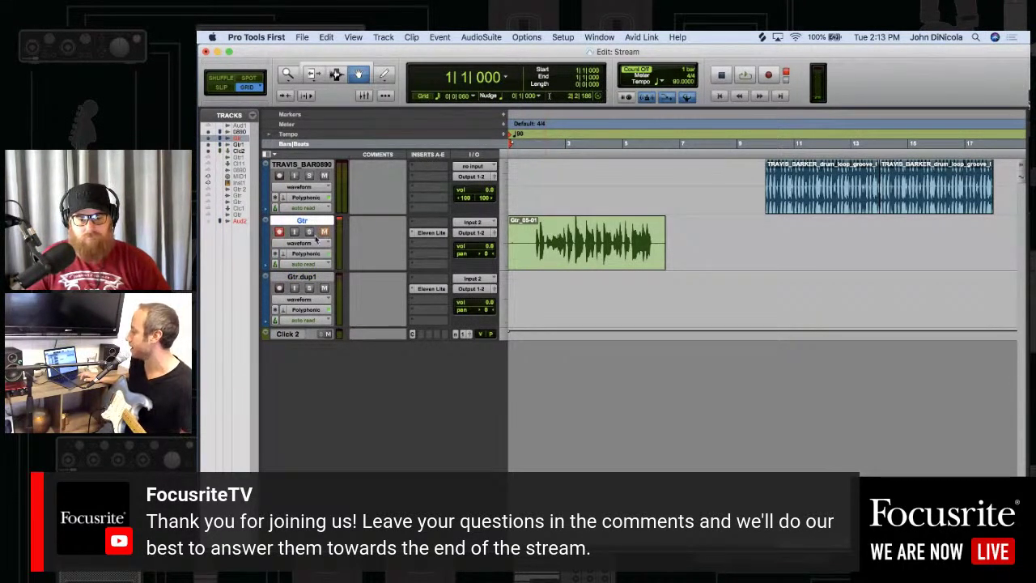
click(279, 288)
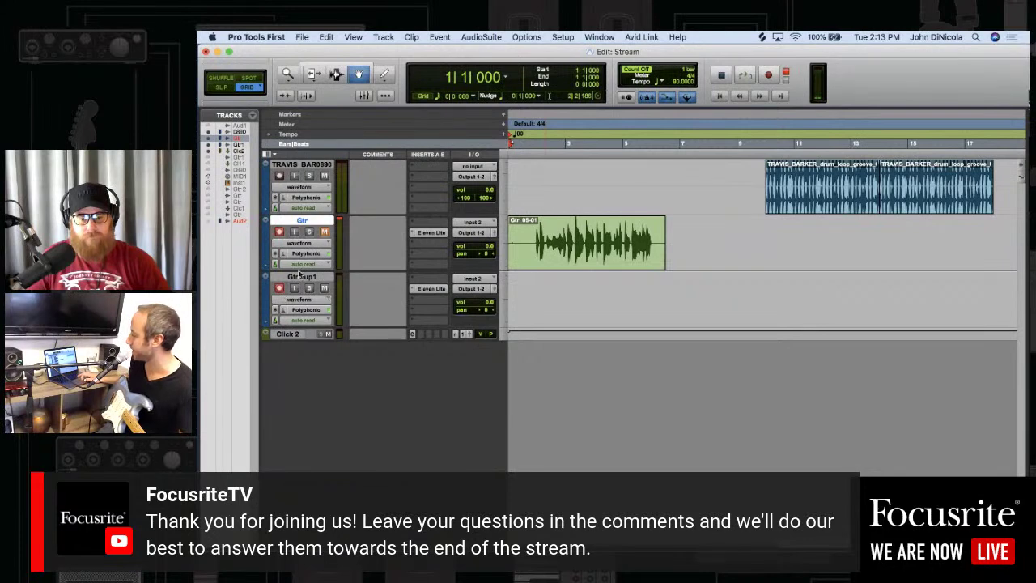
click(294, 288)
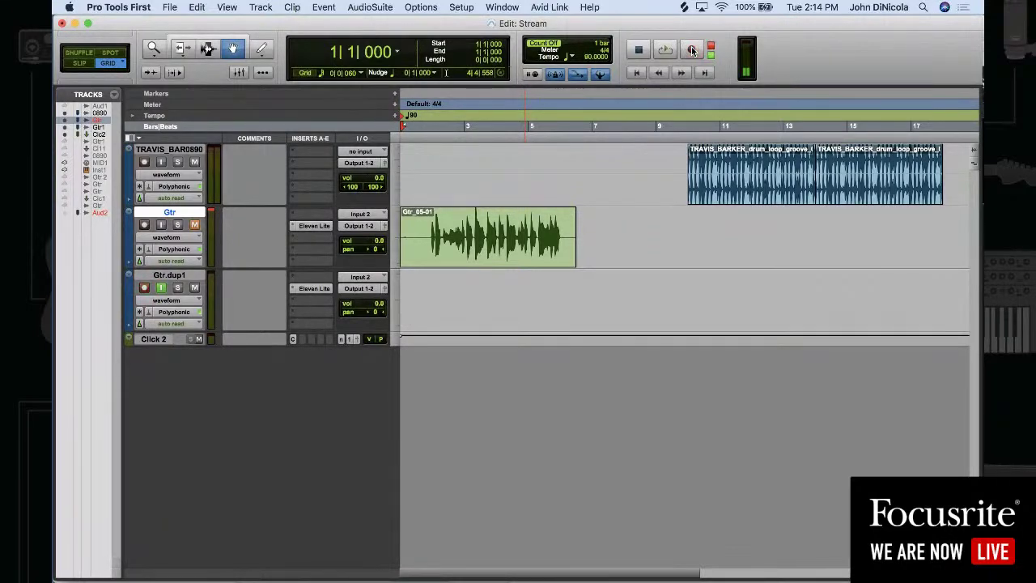
key(space)
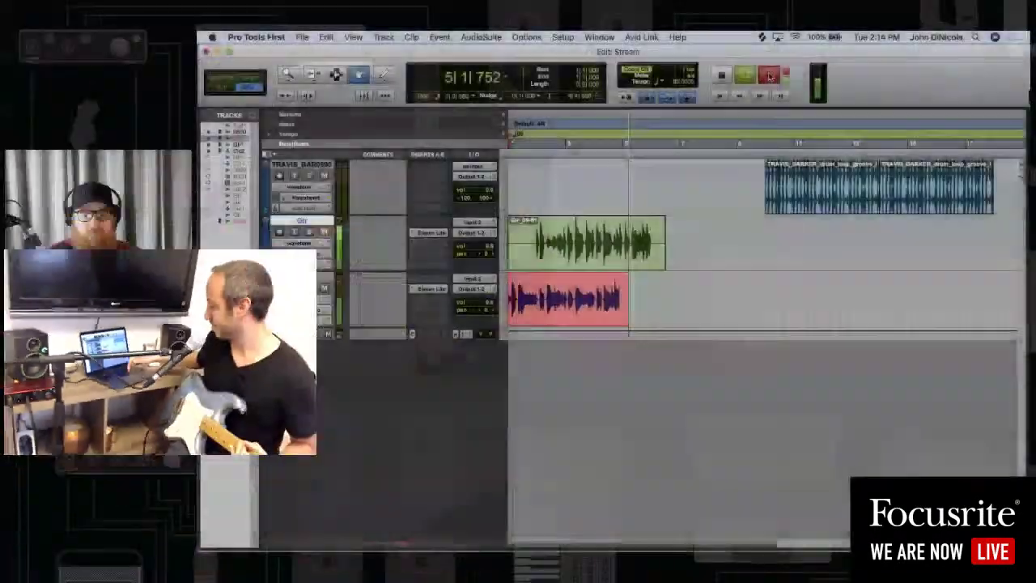
key(space)
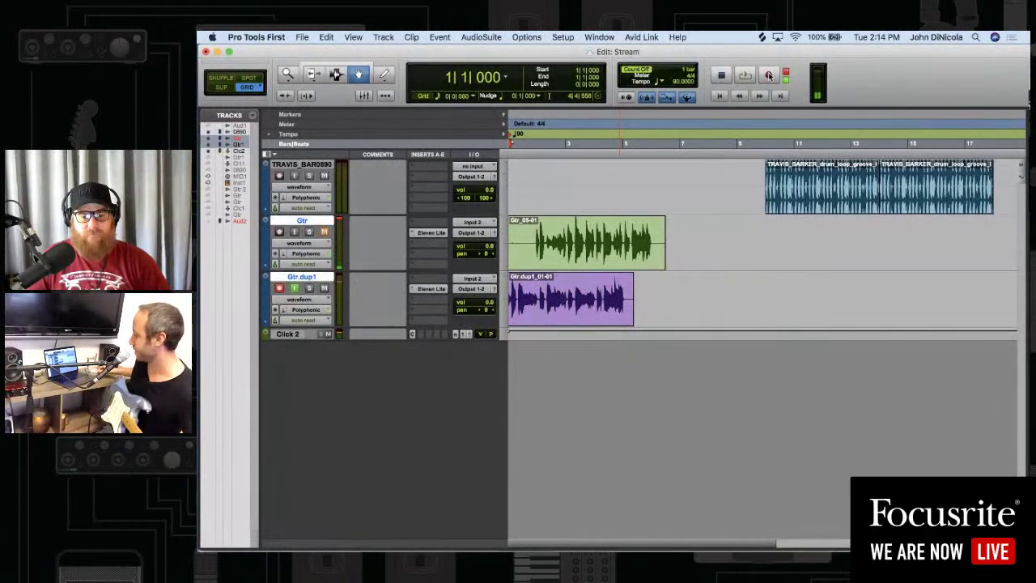
Disarm Gtr.dup1, turn off its input monitoring, and play the new take back from bar 1
click(279, 289)
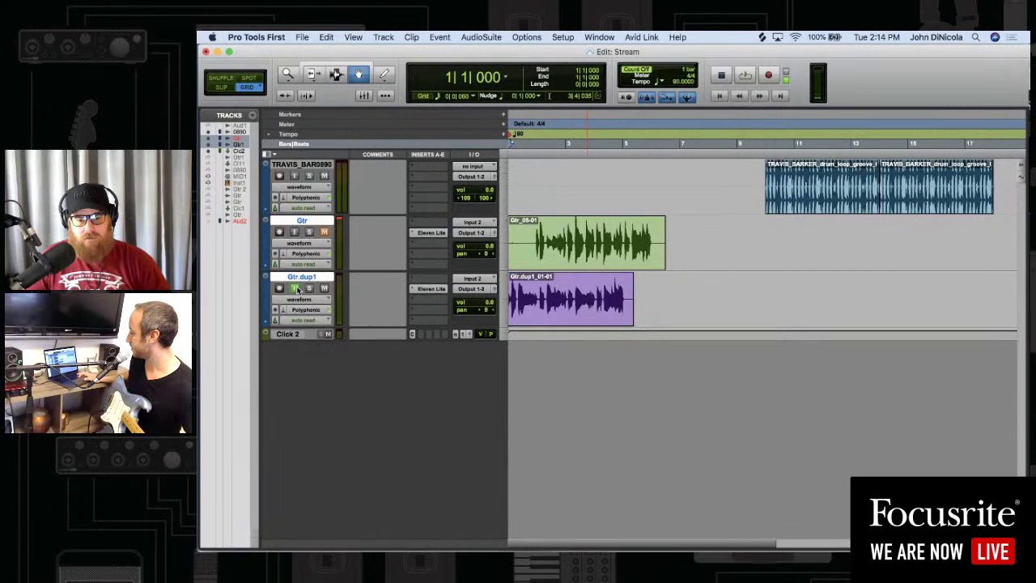
key(space)
key(space)
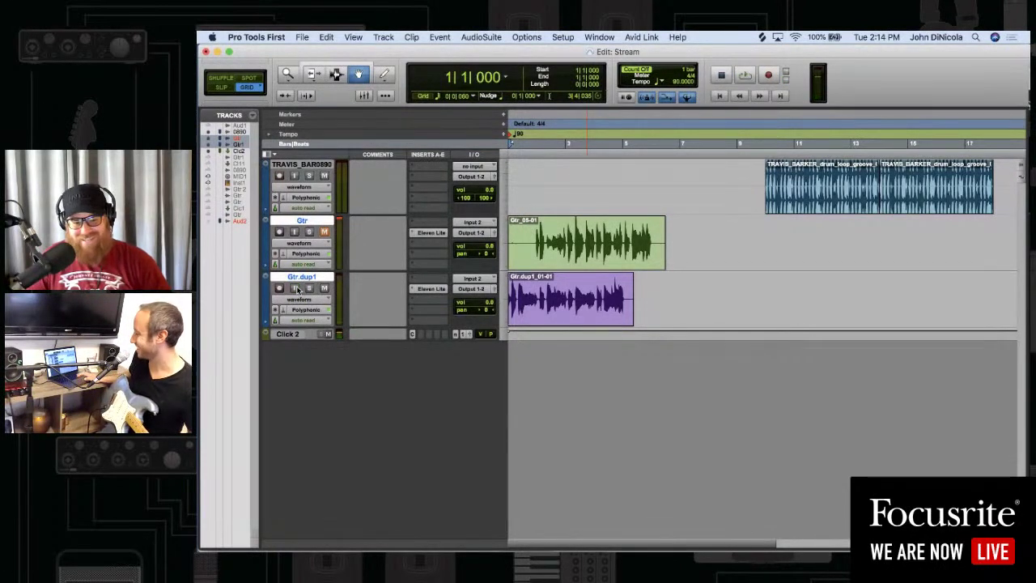
key(space)
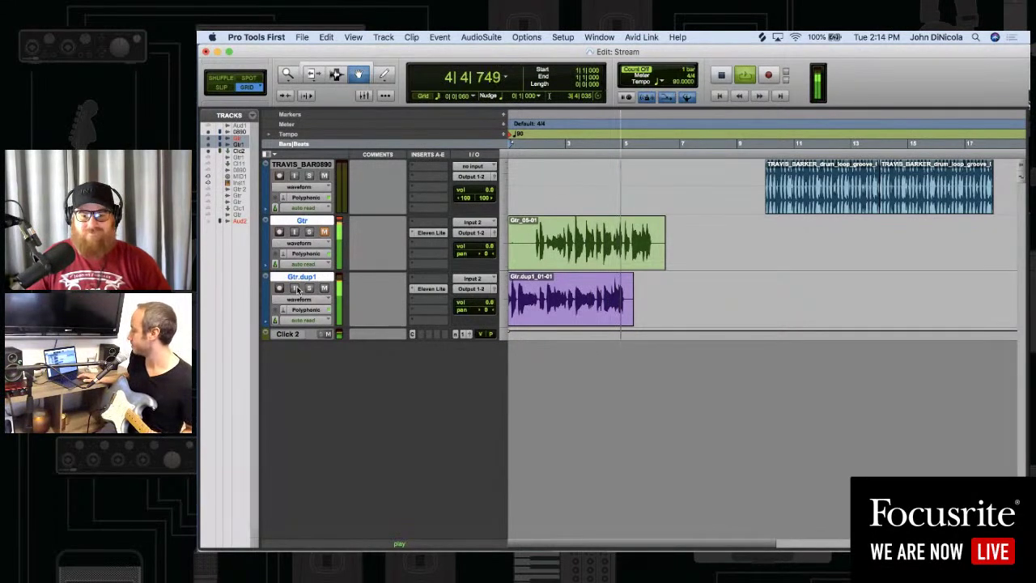
key(space)
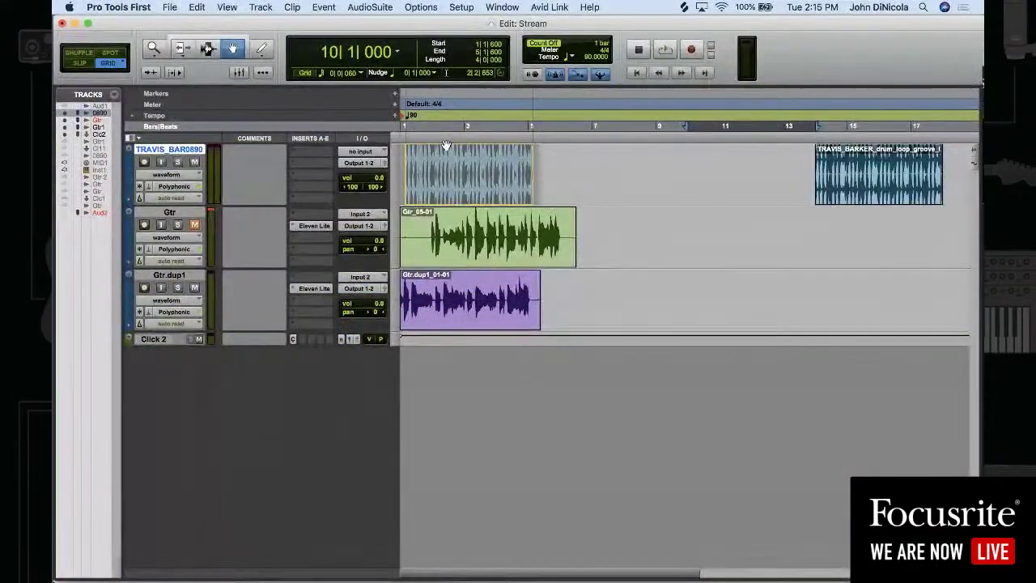
Move the first Travis Barker drum loop clip to the start of bar 1 and play it back with the guitar
click(444, 146)
drag(444, 146, 440, 146)
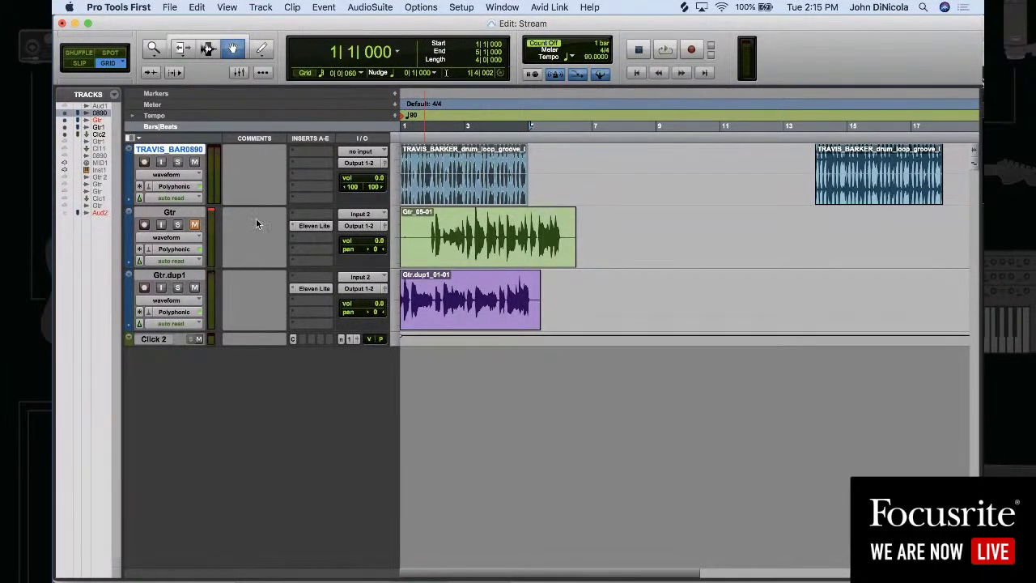
key(space)
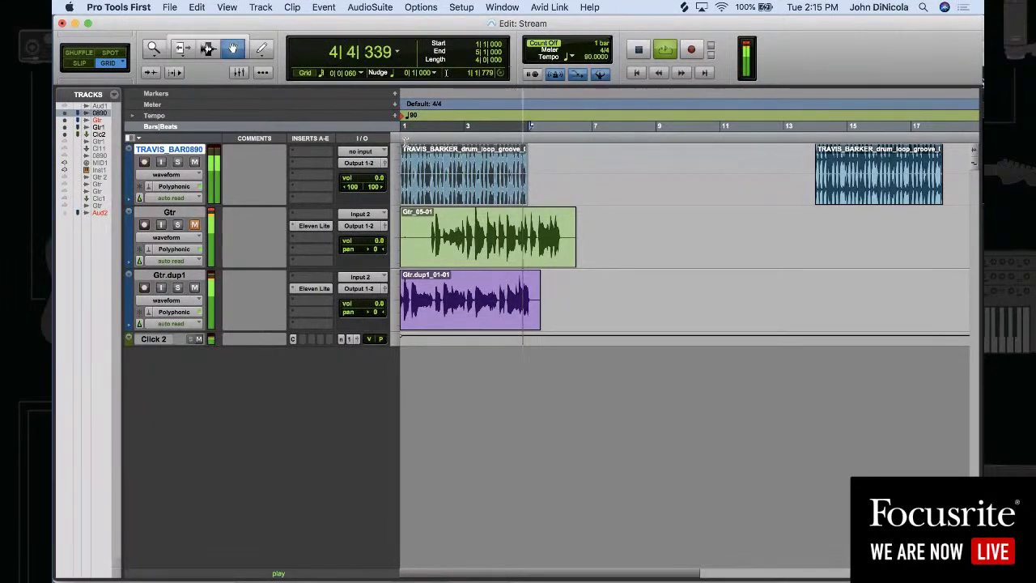
key(space)
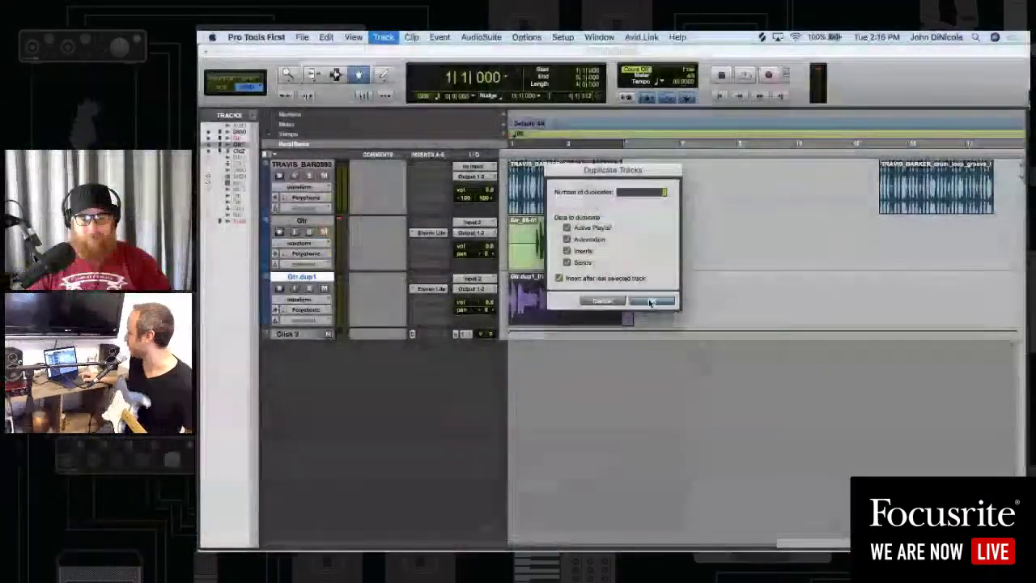
Duplicate the Gtr.dup1 track without its clip and record a guitar take of about four bars on the copy
click(650, 302)
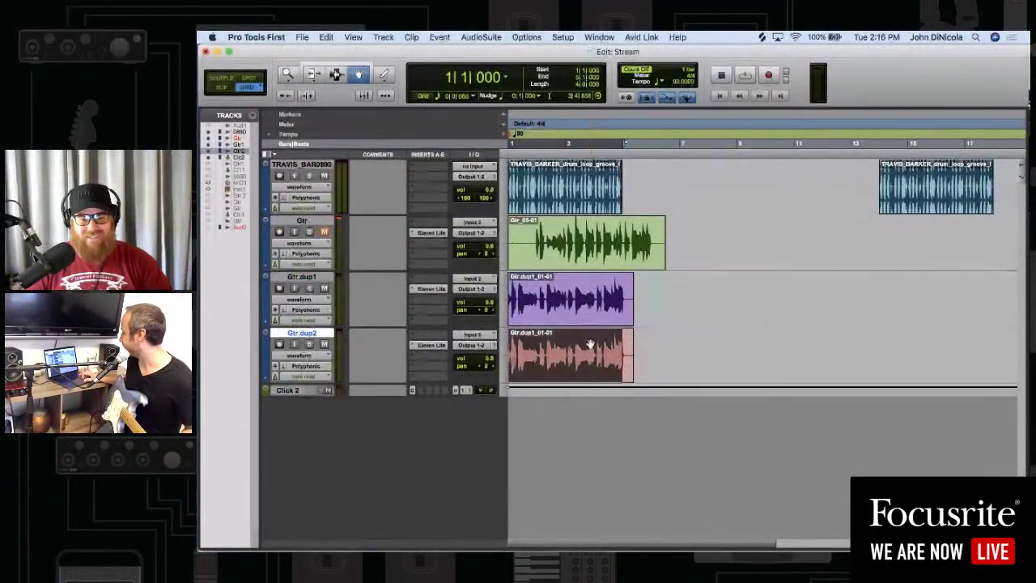
key(Delete)
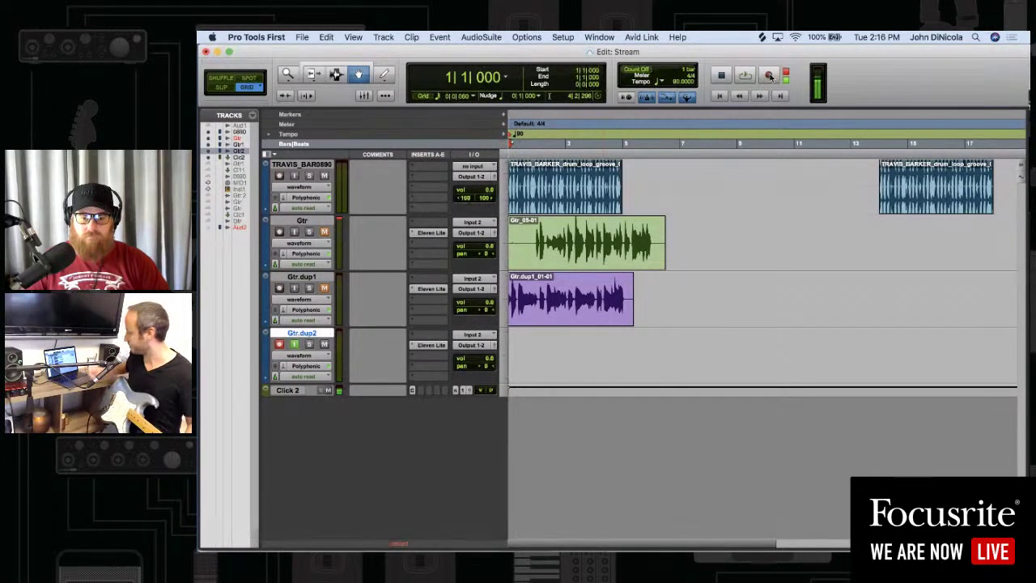
key(space)
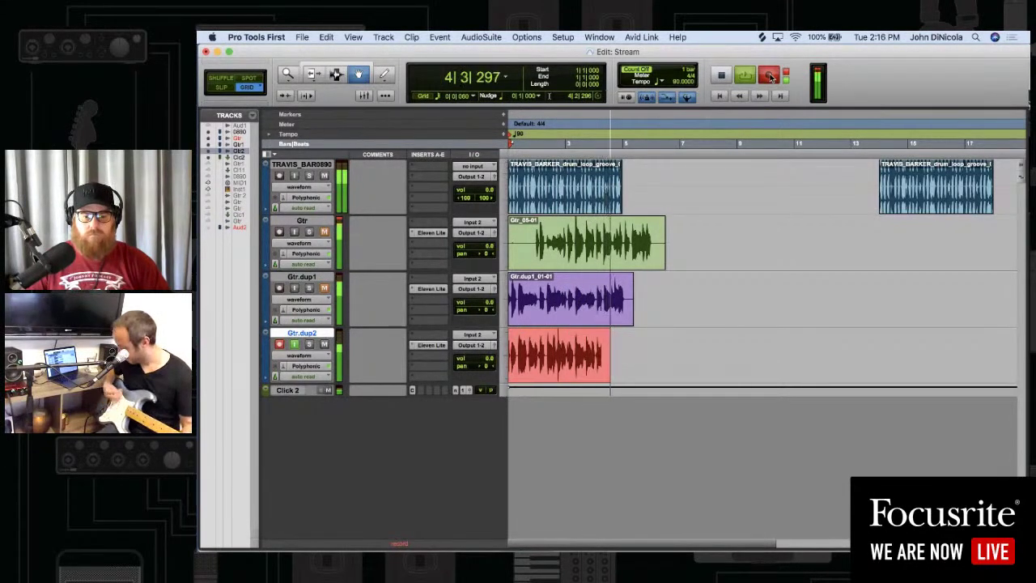
key(space)
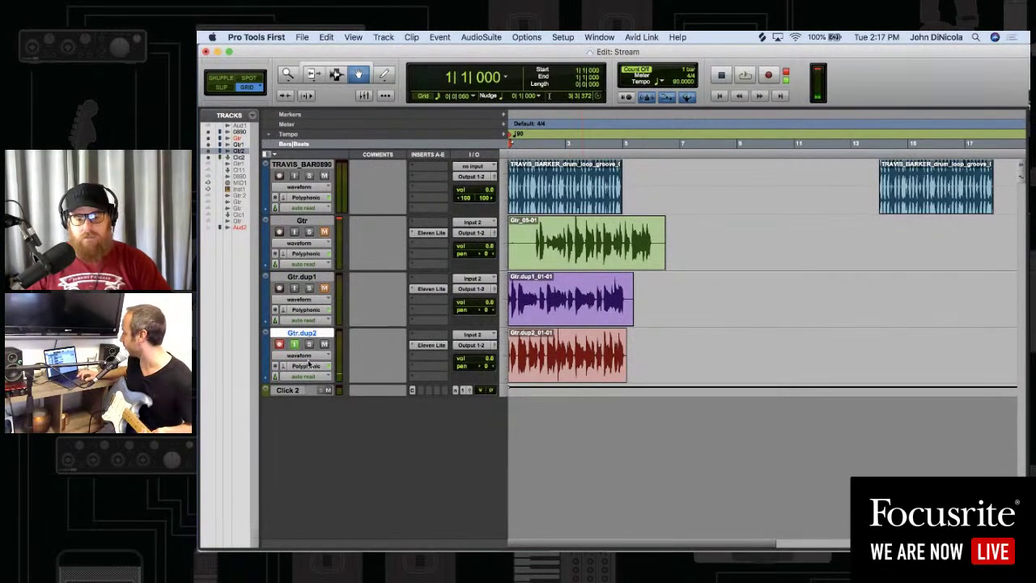
Disarm Gtr.dup2, turn off its input monitoring, and play its take back with the drum loop
click(280, 344)
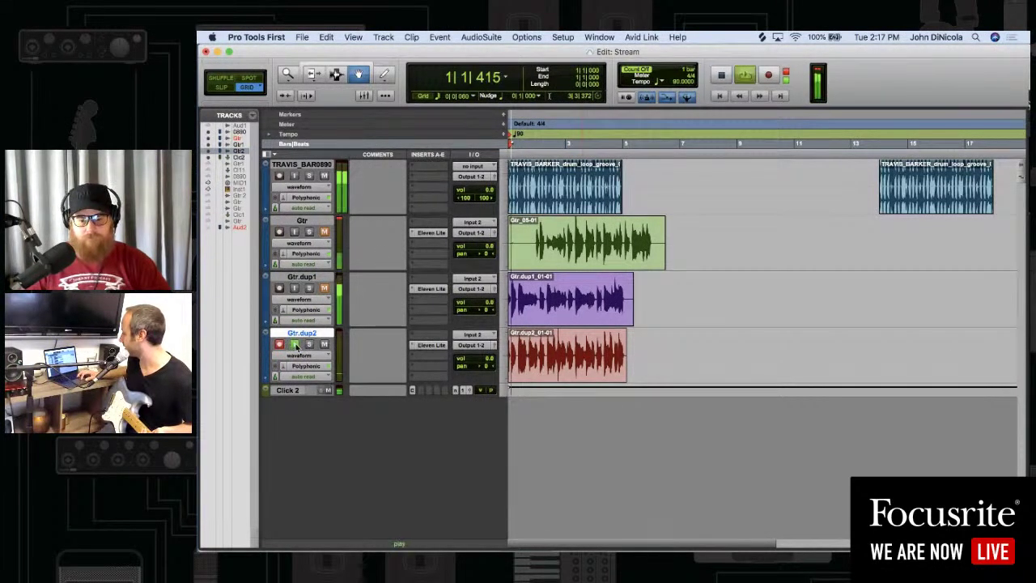
key(space)
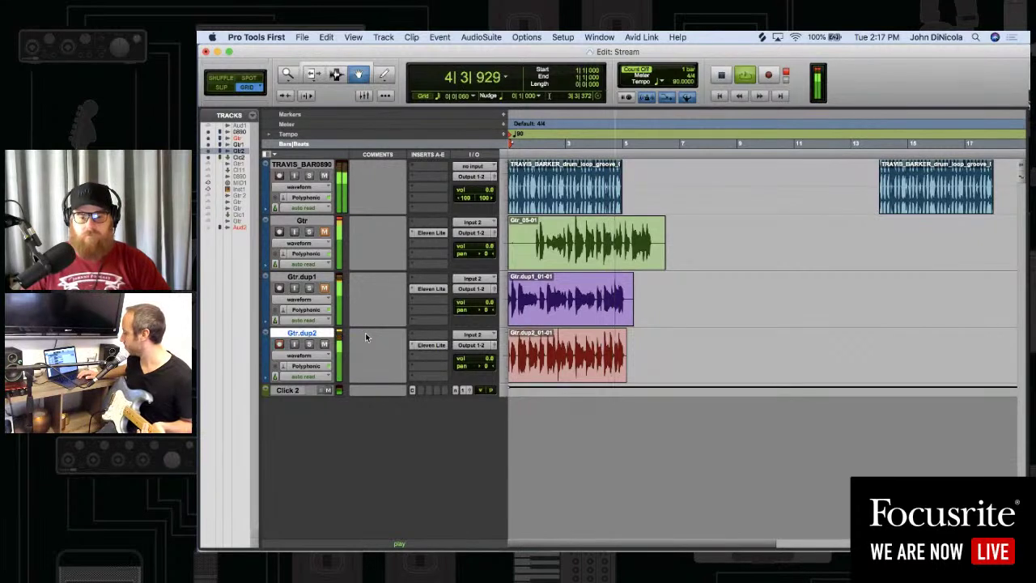
key(space)
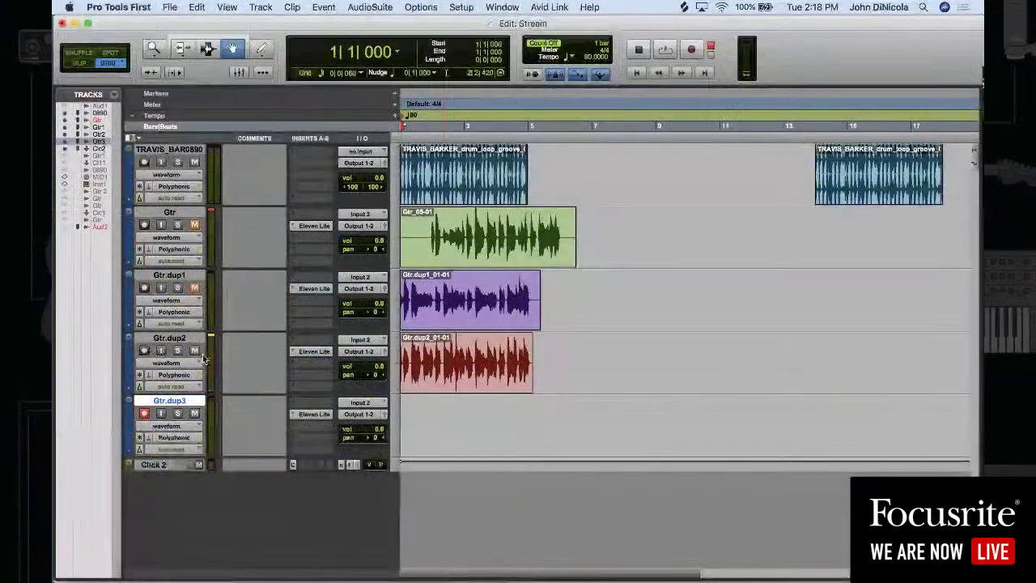
Record a guitar take of about four and a half bars on Gtr.dup3 from bar 1 and disarm the track
click(171, 338)
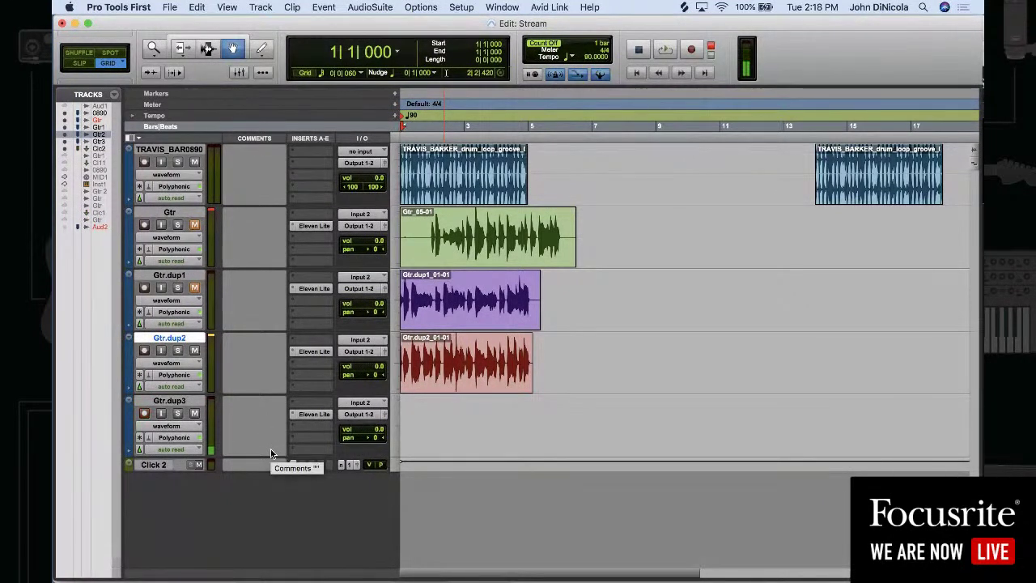
key(space)
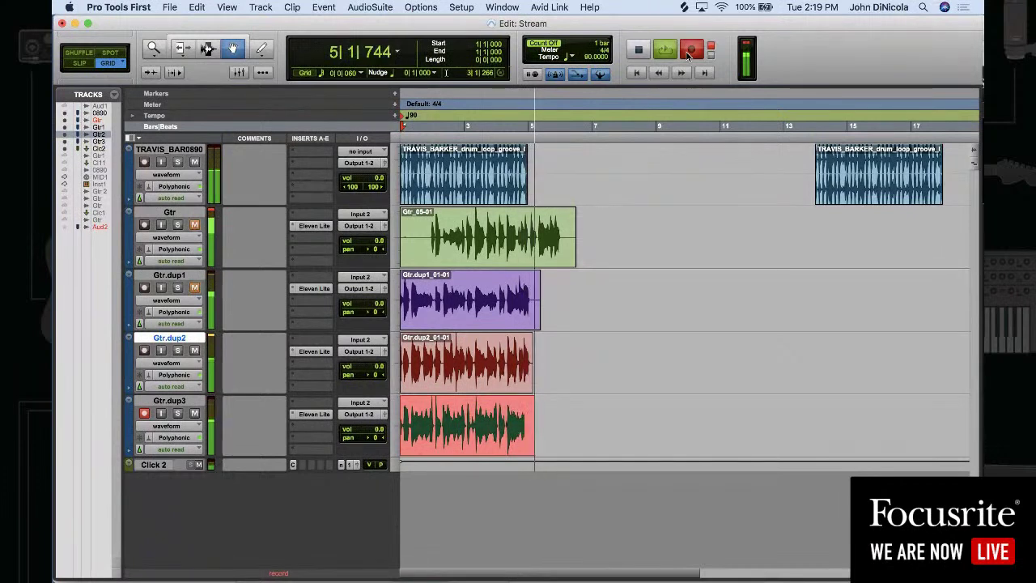
key(space)
key(shift+r)
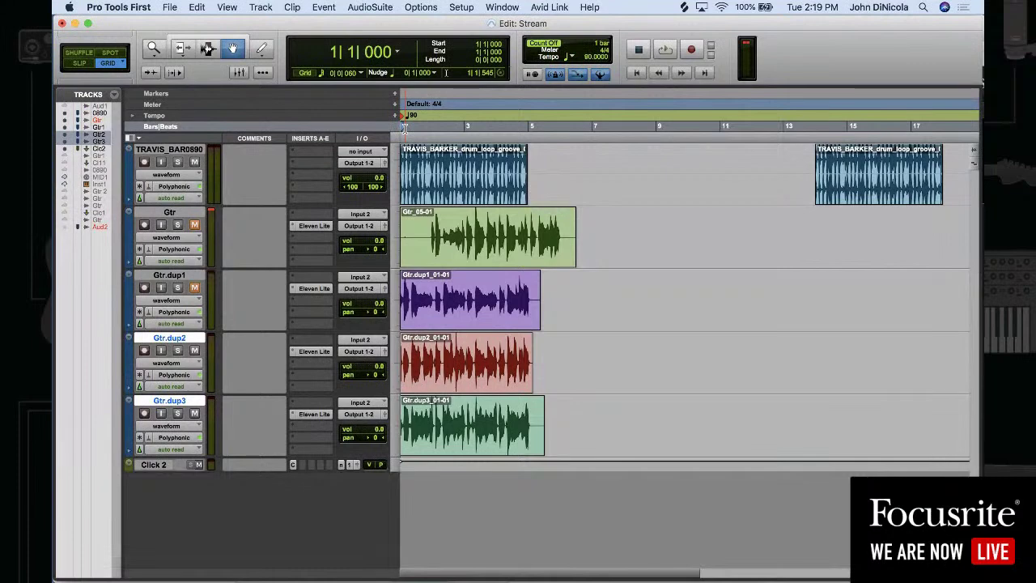
Play the session from bar 1 and set the Gtr.dup2 track's pan to 30 in the mixer
key(space)
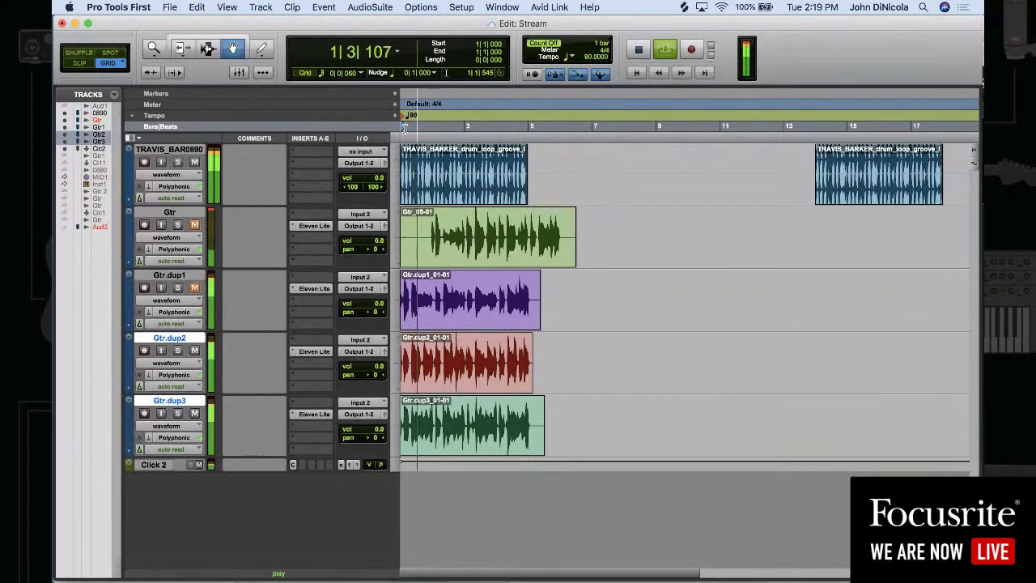
key(super+equal)
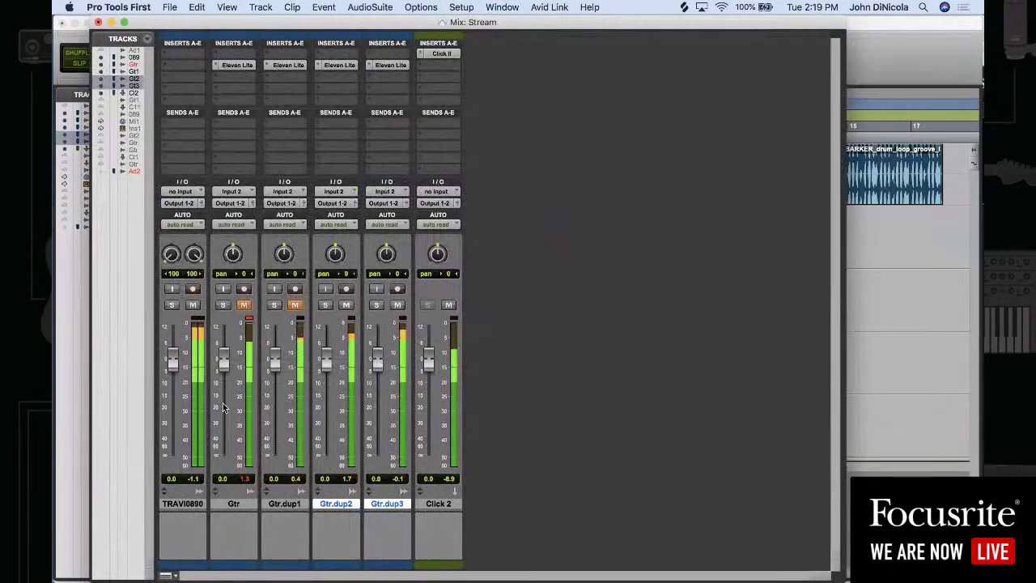
mouse_move(335, 254)
mouse_down()
mouse_move(336, 269)
mouse_move(387, 241)
mouse_move(336, 264)
mouse_up()
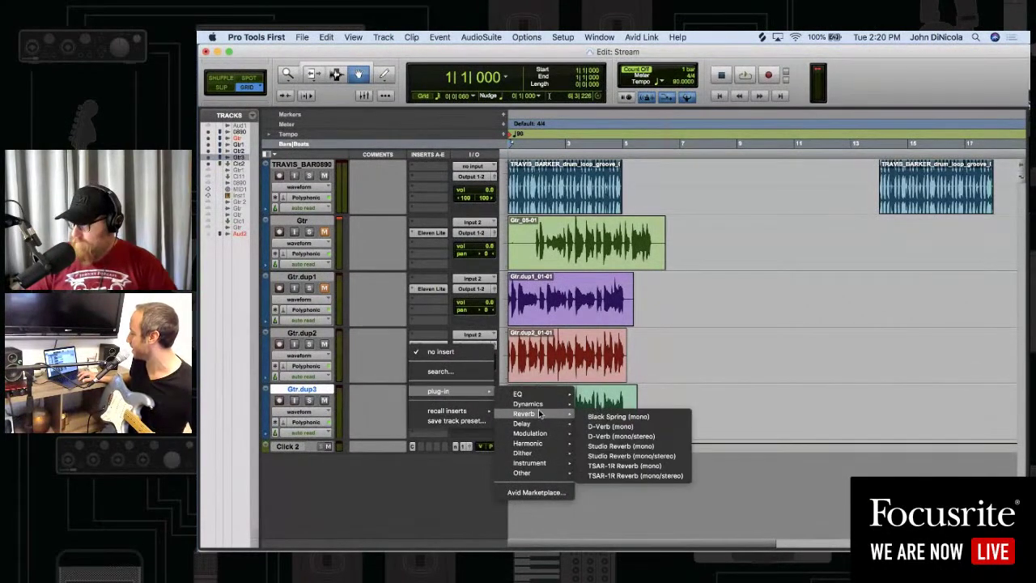
Insert the Graphic EQ (mono) plug-in before Eleven Lite on Gtr.dup3 and move its window clear of the guitar clips
mouse_move(534, 424)
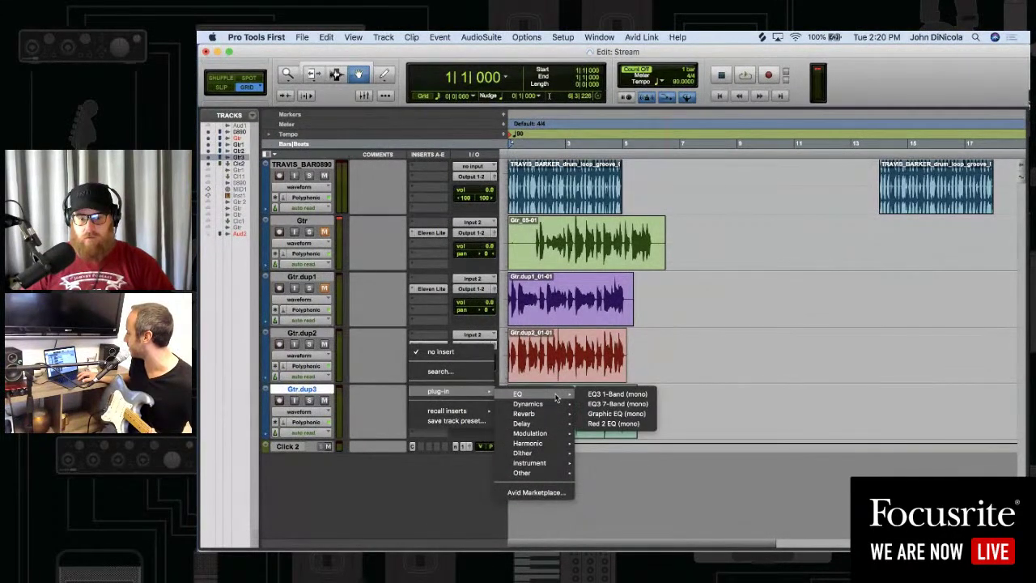
click(645, 416)
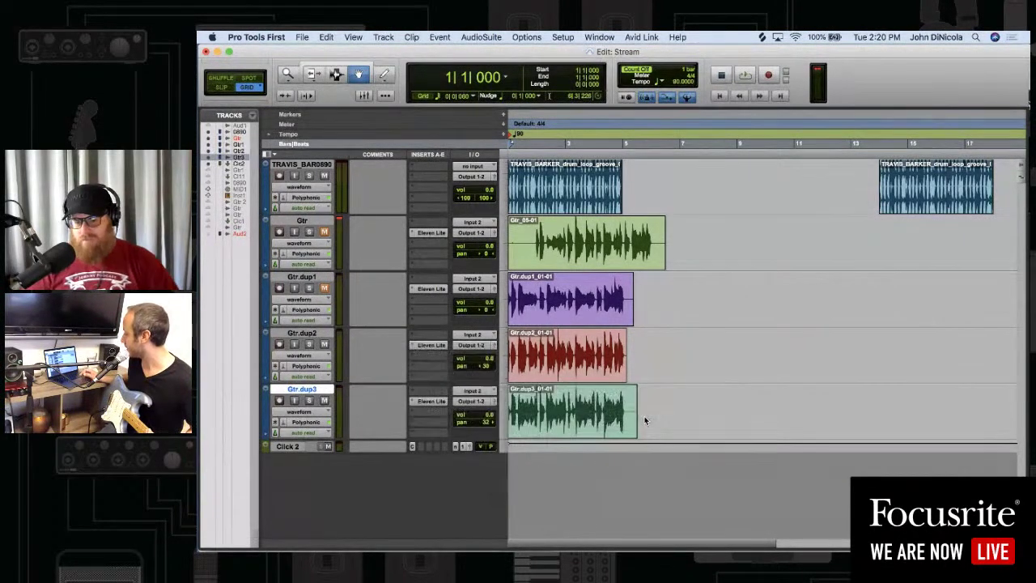
drag(571, 241, 718, 114)
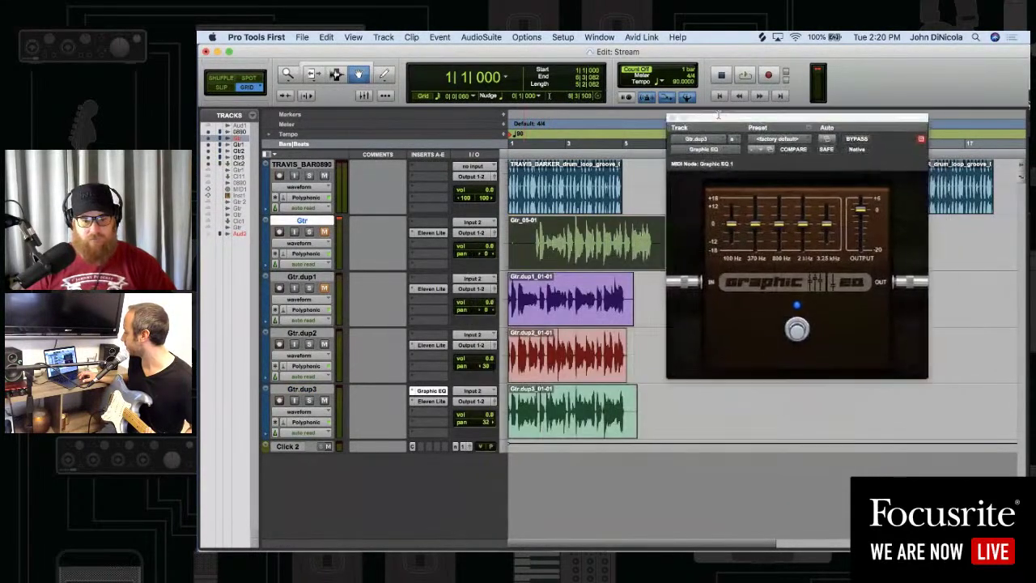
Insert the Black Spring (mono) reverb between Graphic EQ and Eleven Lite on Gtr.dup3 and reposition the plug-in window
click(426, 413)
mouse_move(409, 402)
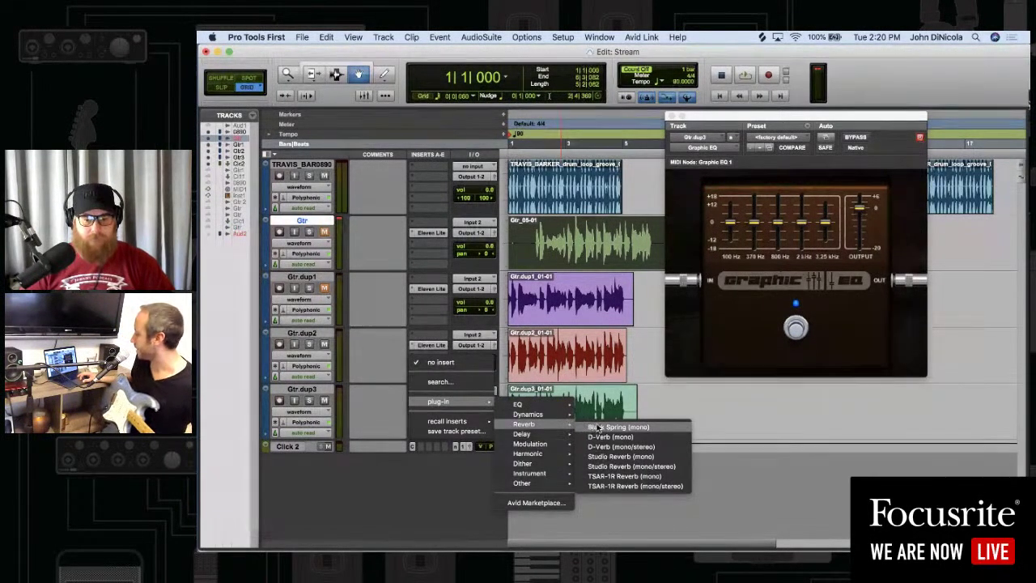
click(599, 426)
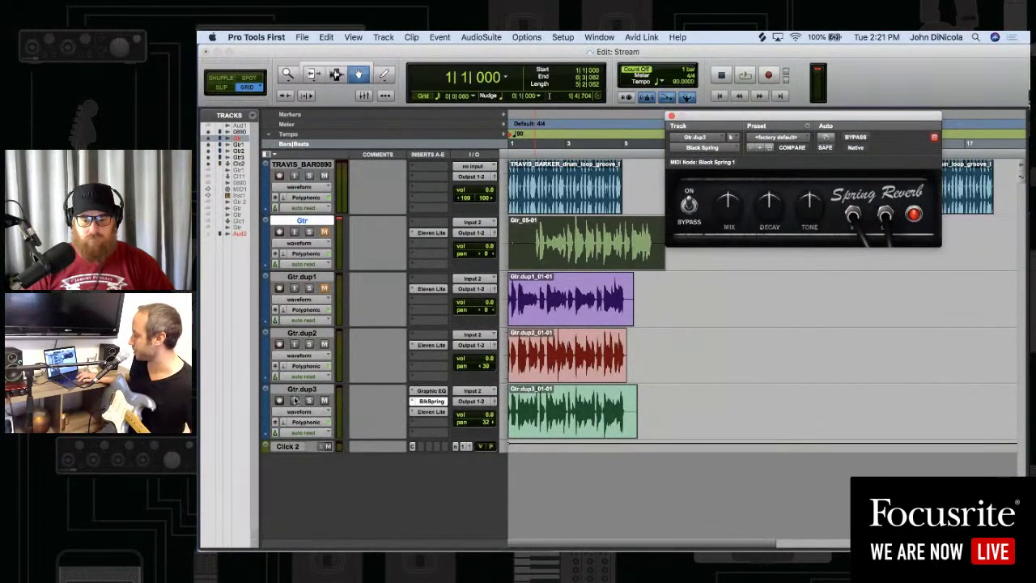
click(432, 391)
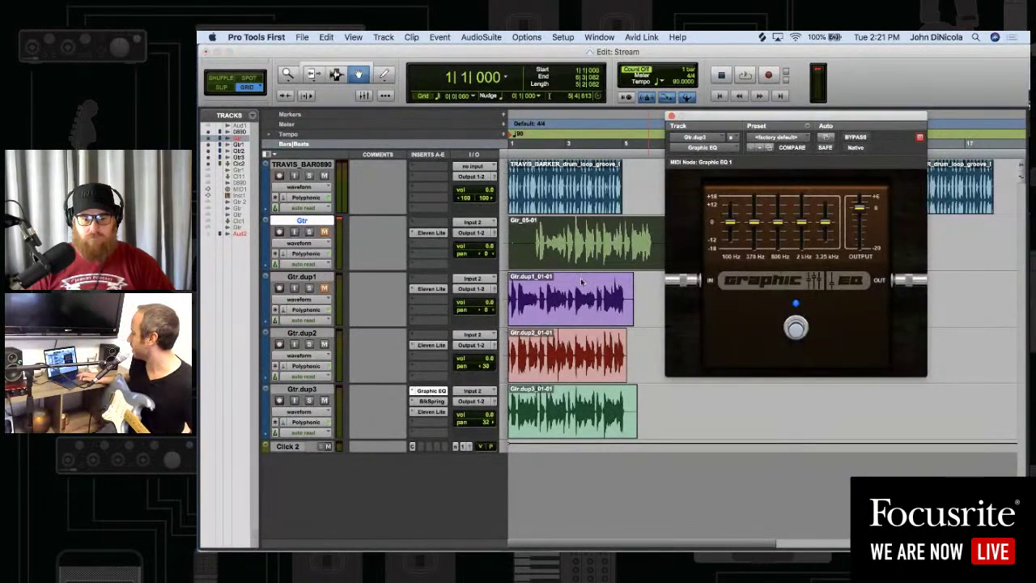
drag(768, 118, 670, 197)
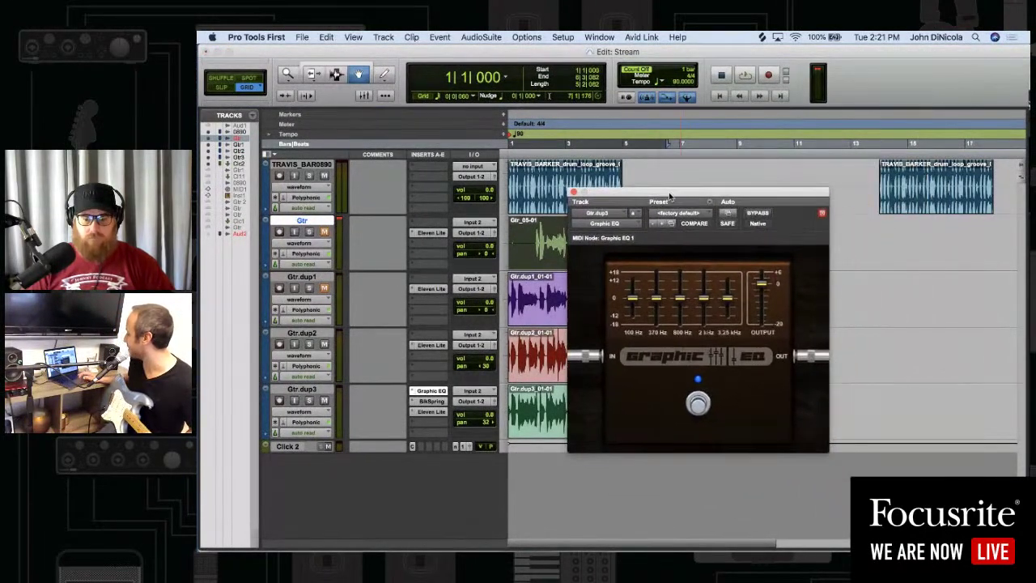
click(427, 401)
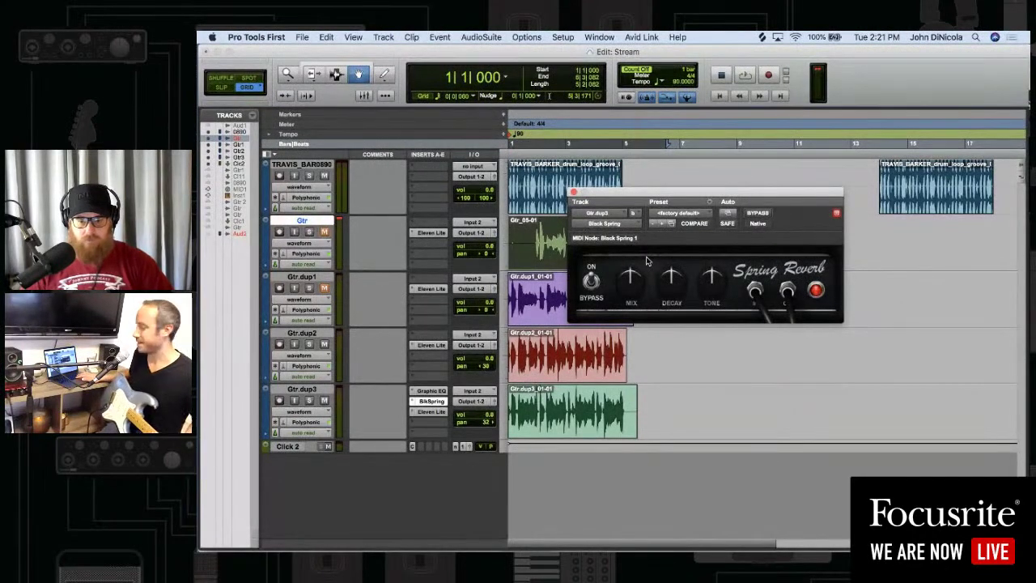
Play the session with Gtr.dup3 soloed and turn down the Spring Reverb's Mix, Decay and Tone knobs
key(space)
click(306, 402)
click(307, 401)
drag(637, 286, 628, 322)
drag(711, 283, 653, 319)
click(662, 291)
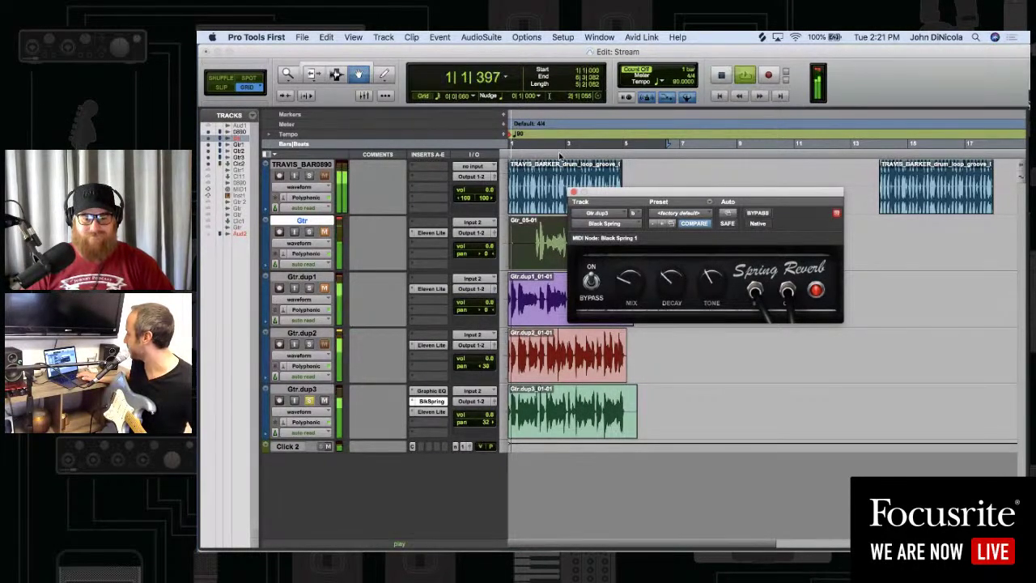
Lower the 800 Hz and 2 kHz bands of Gtr.dup3's Graphic EQ during playback, stop, and close the plug-in window
click(441, 390)
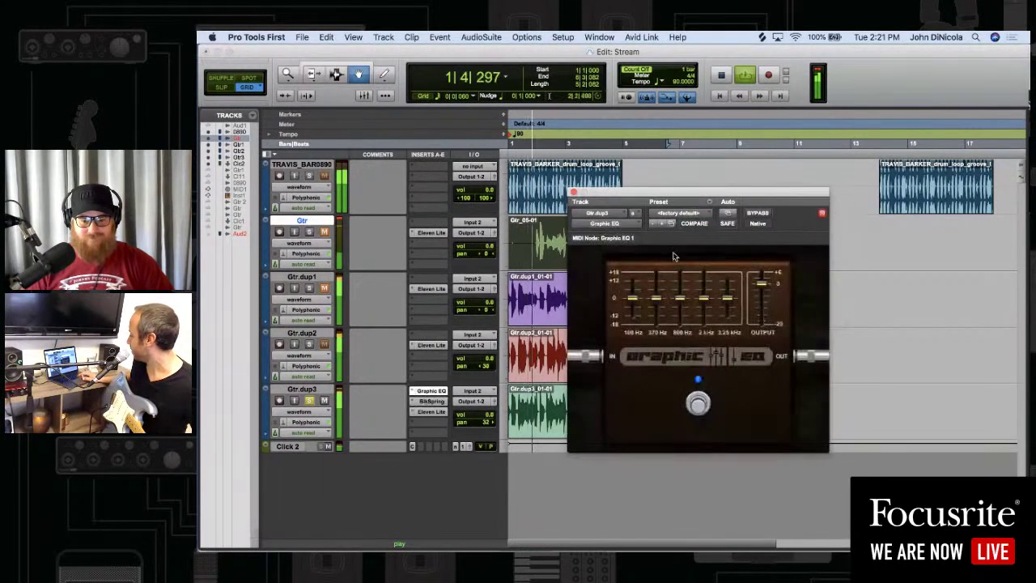
mouse_move(680, 300)
mouse_down()
mouse_move(680, 288)
mouse_move(705, 306)
mouse_move(682, 305)
mouse_move(684, 314)
mouse_up()
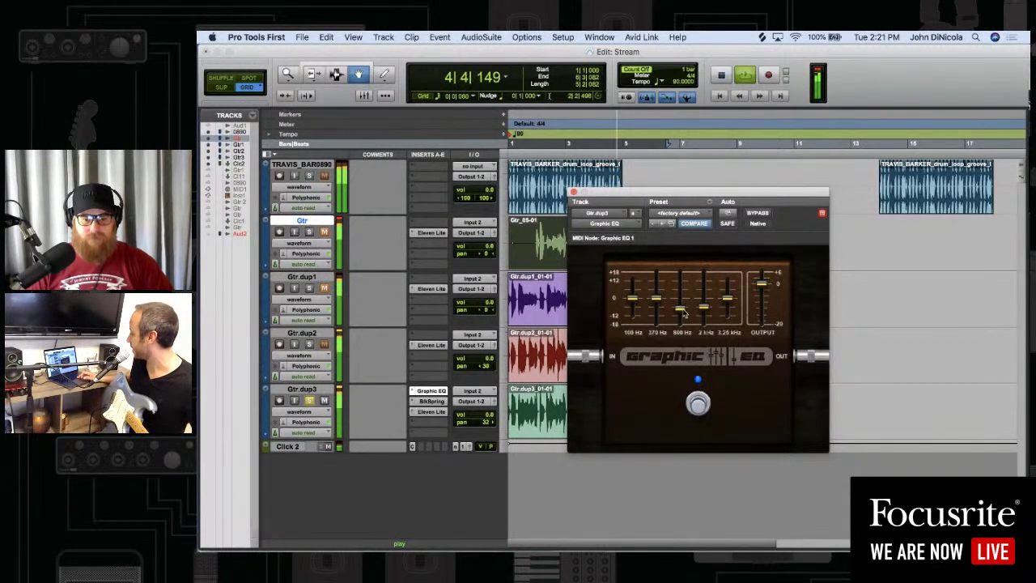
key(space)
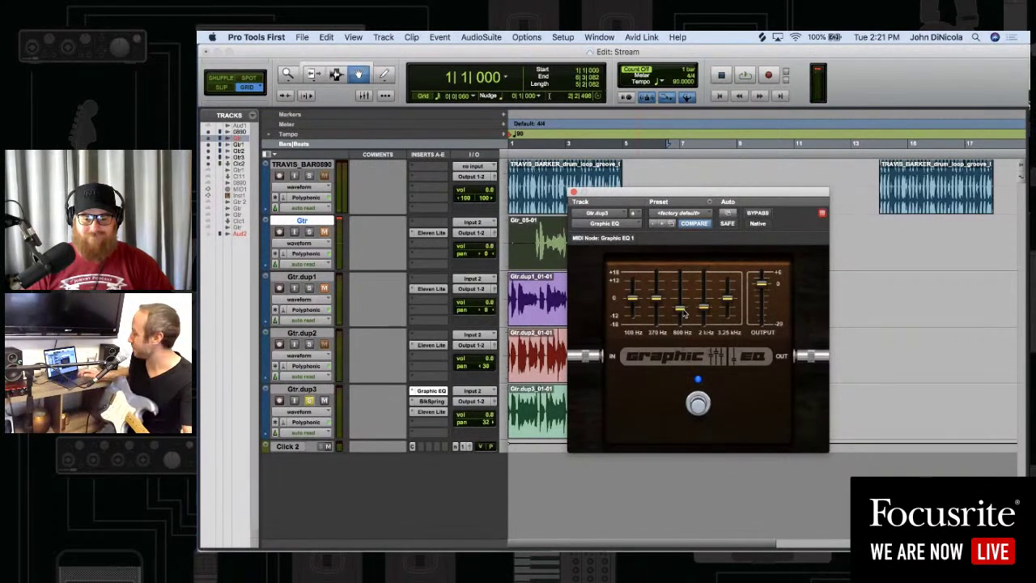
click(574, 193)
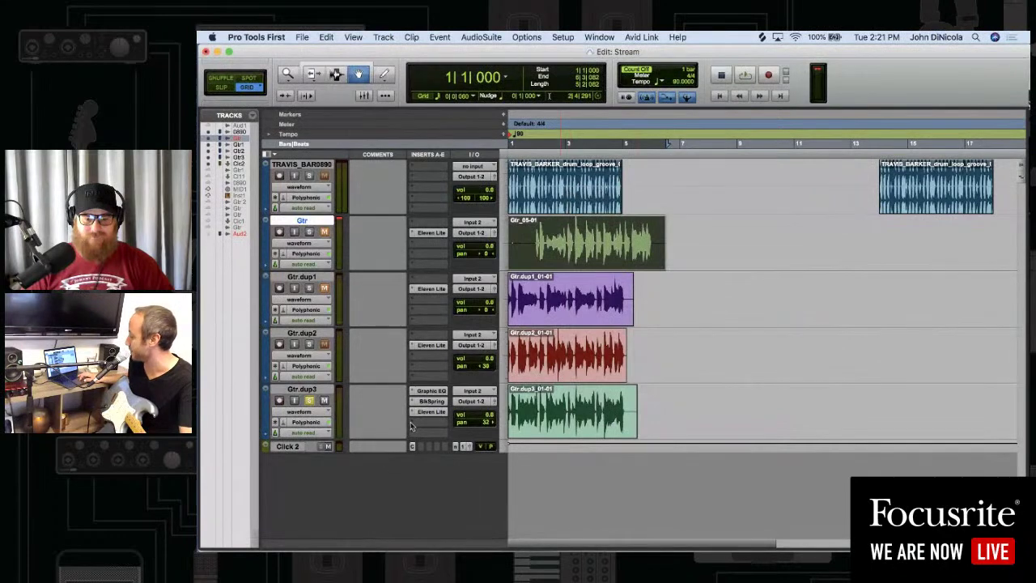
Create one new mono audio track below Gtr.dup3 and name it Lead
click(301, 333)
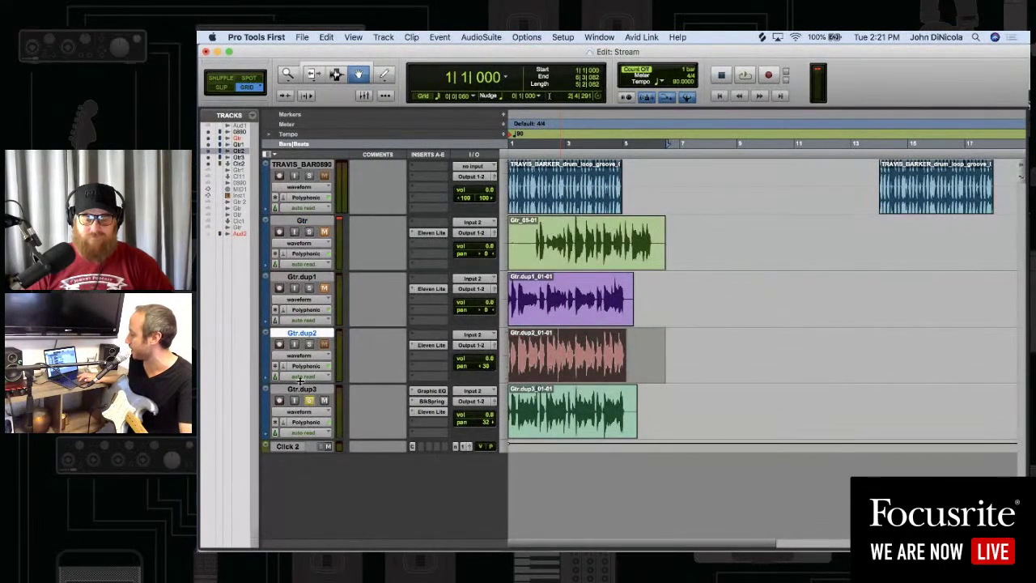
click(300, 389)
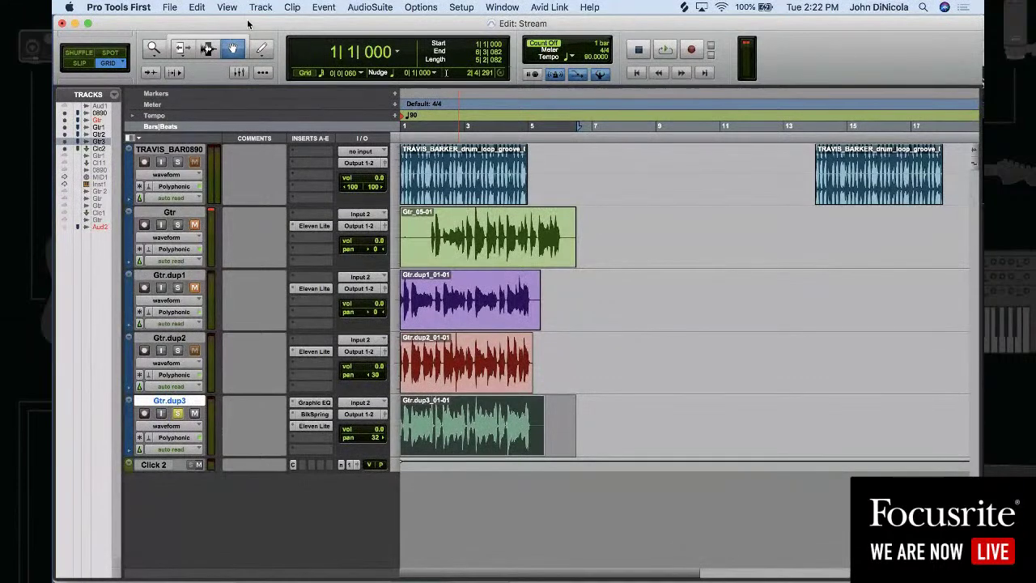
click(261, 8)
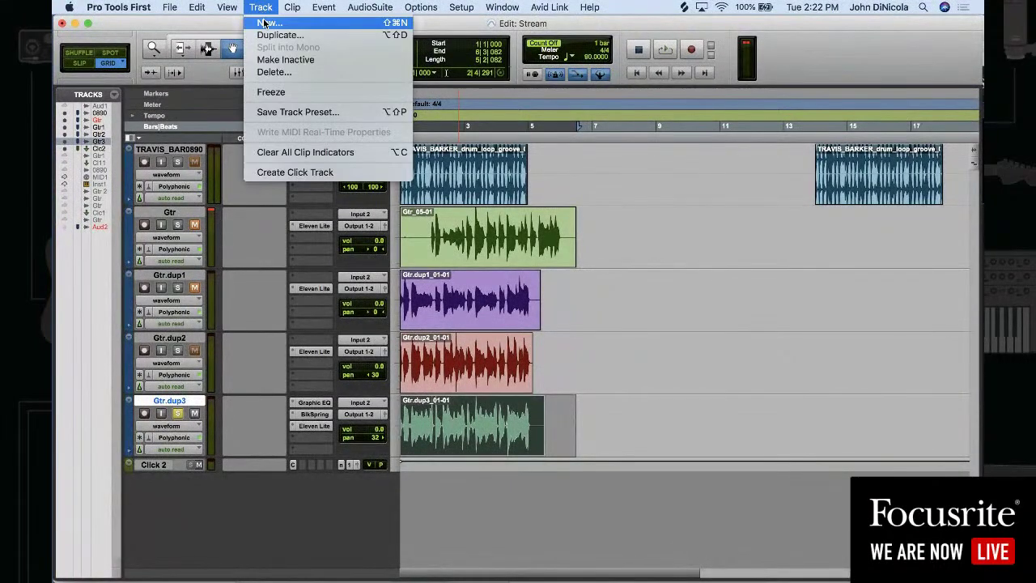
click(264, 23)
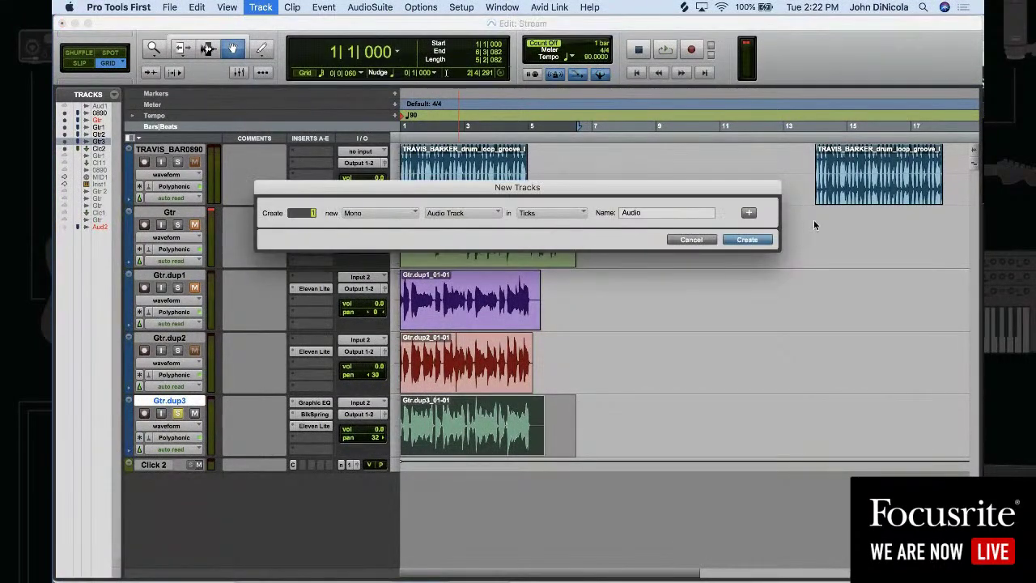
click(761, 241)
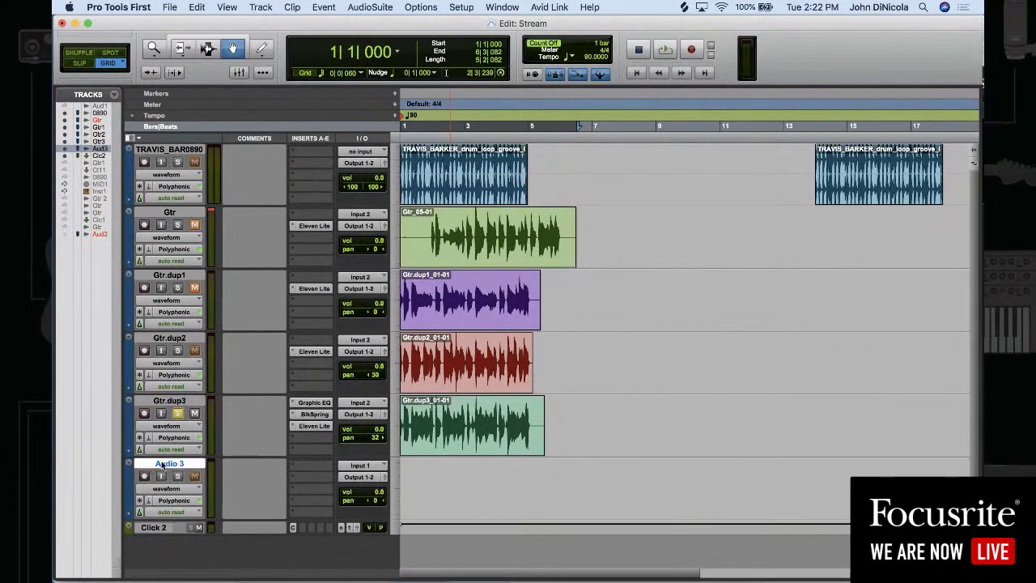
double_click(161, 464)
text(Le)
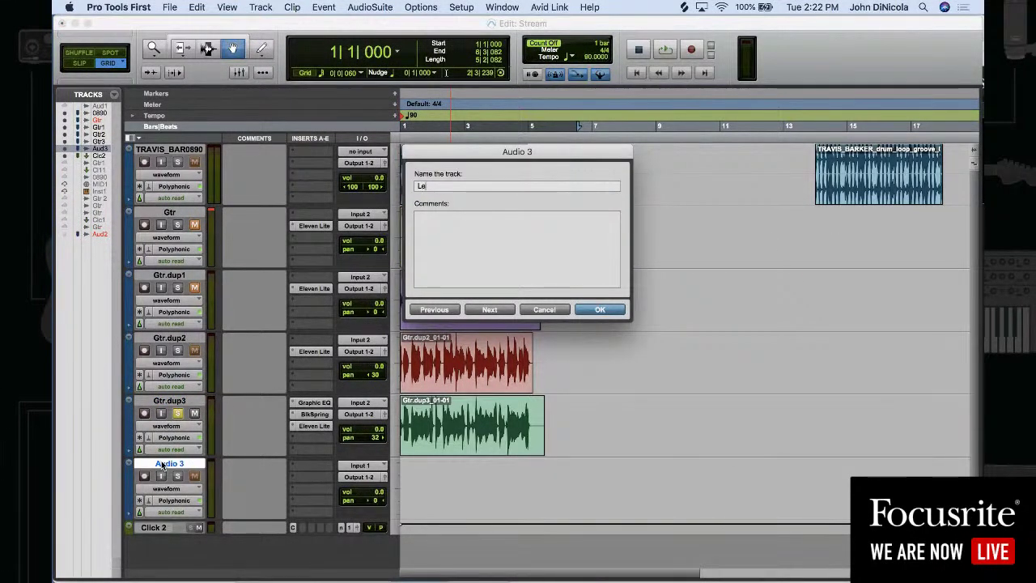
text(ad)
key(Escape)
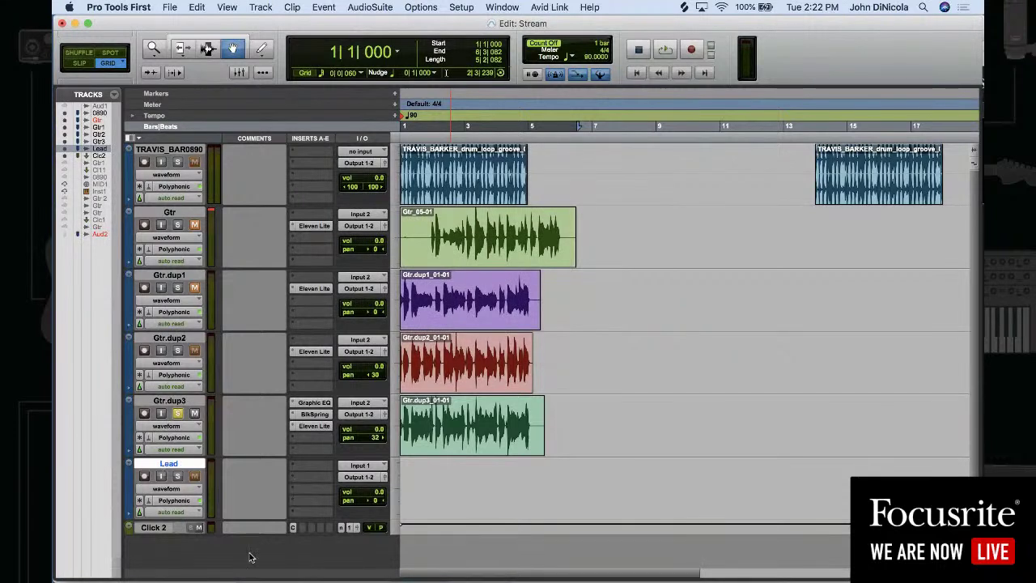
Insert the Eleven Lite (mono) plug-in in the Lead track's second insert slot, leaving the first slot empty
click(293, 468)
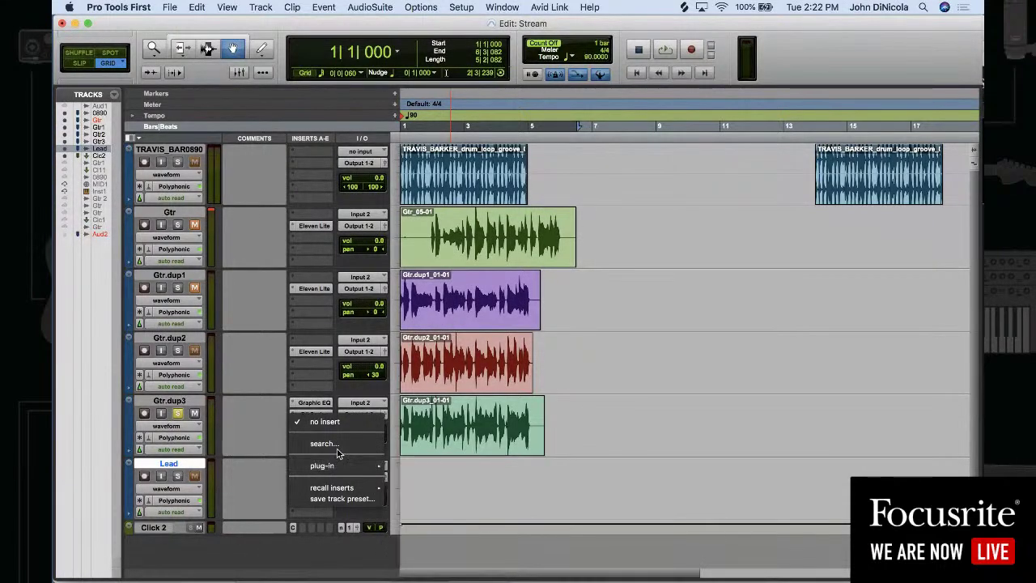
mouse_move(343, 469)
click(256, 468)
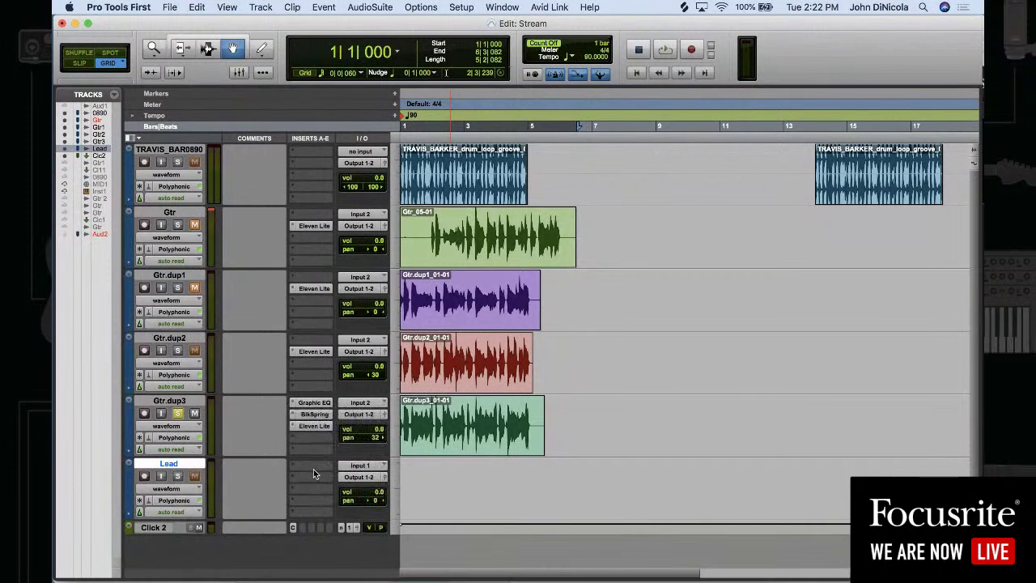
click(294, 476)
mouse_move(357, 477)
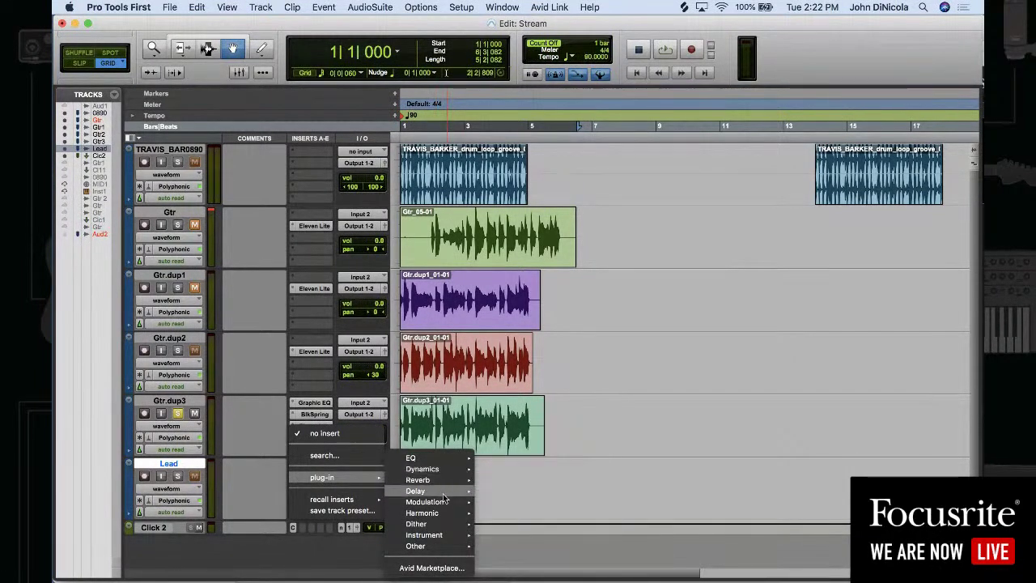
mouse_move(439, 515)
click(527, 525)
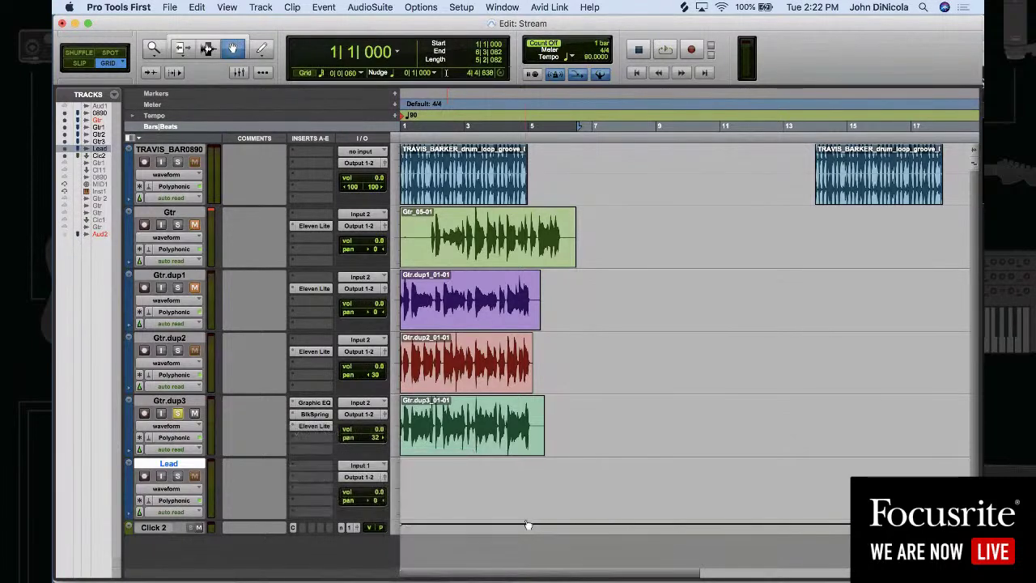
click(669, 272)
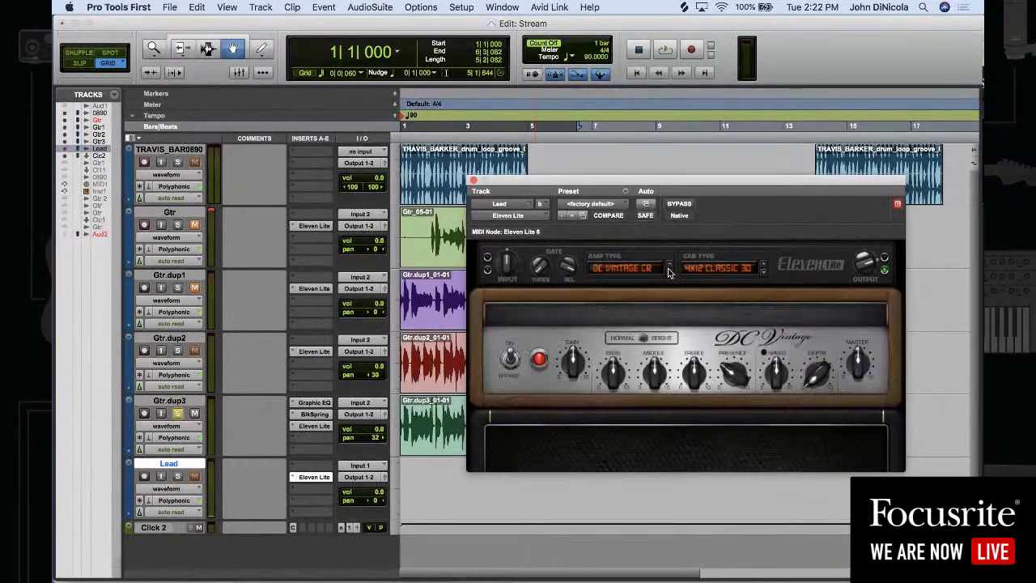
Set the Lead track's input to Input 2 (Mono) and arm the track for recording
click(145, 477)
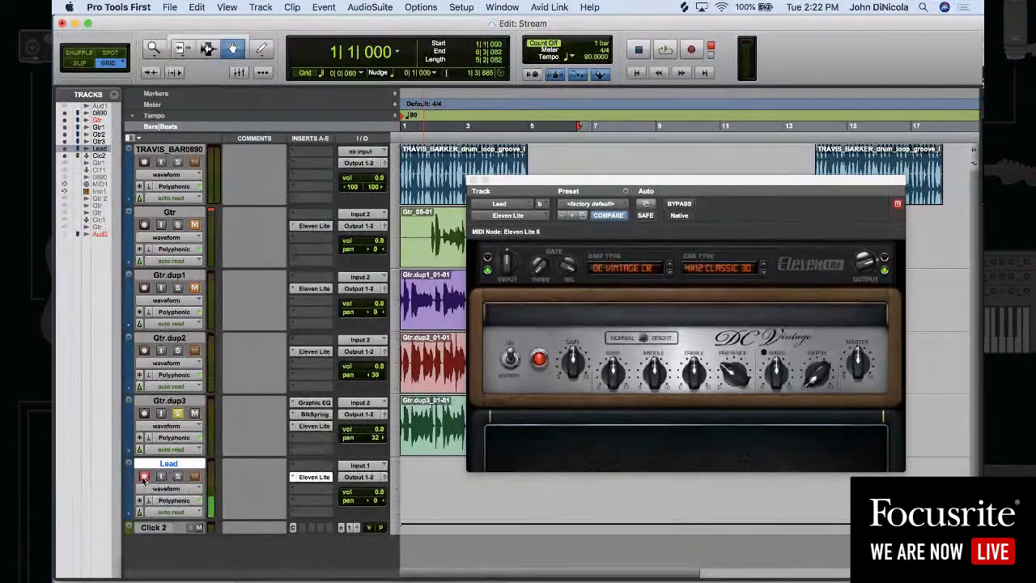
click(362, 467)
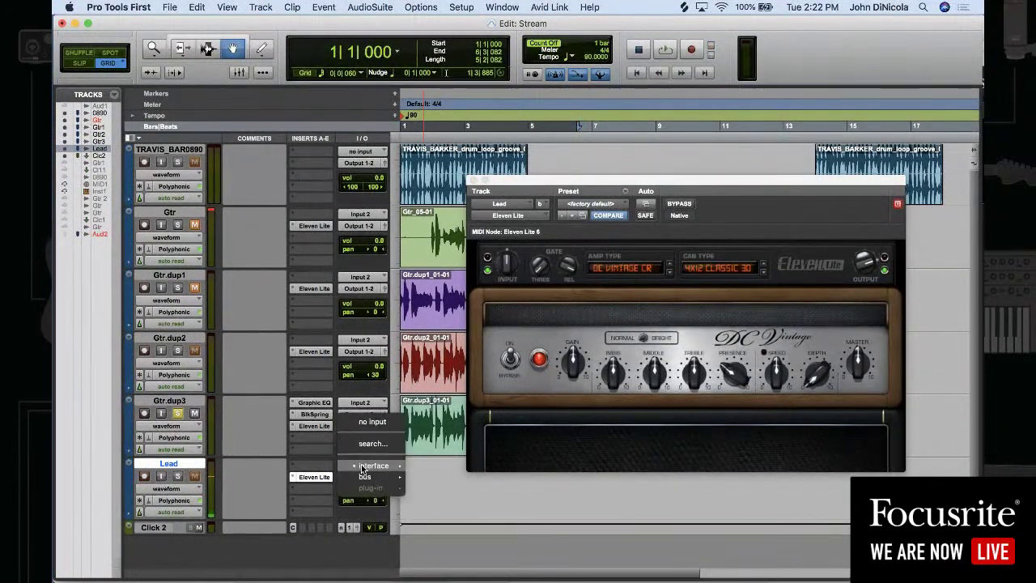
mouse_move(371, 468)
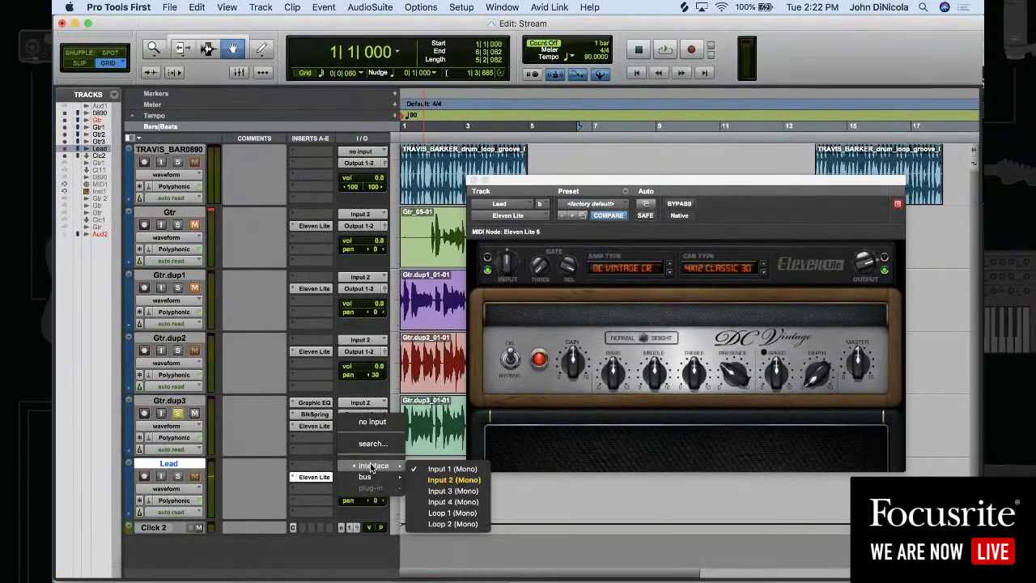
click(437, 480)
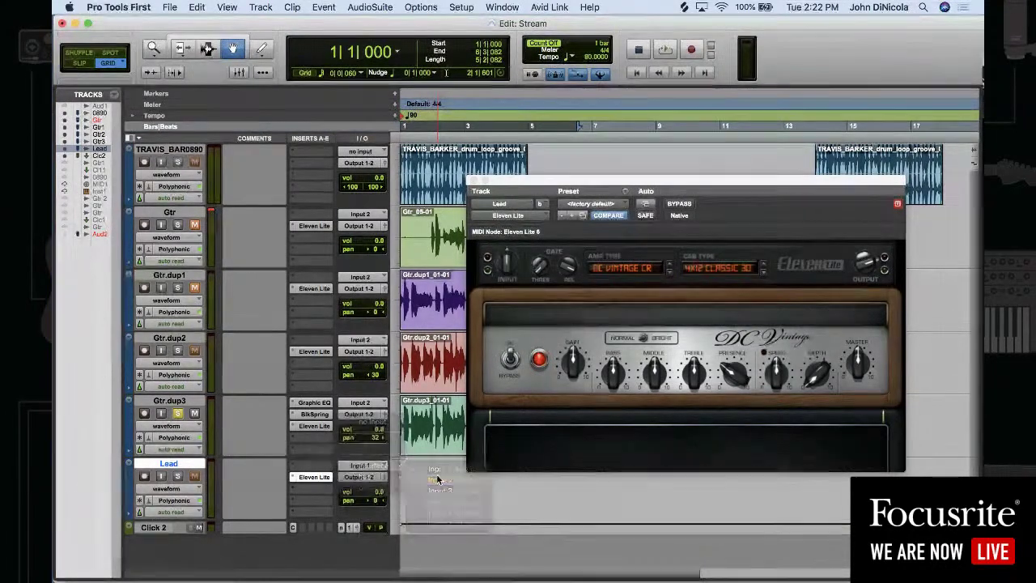
click(145, 477)
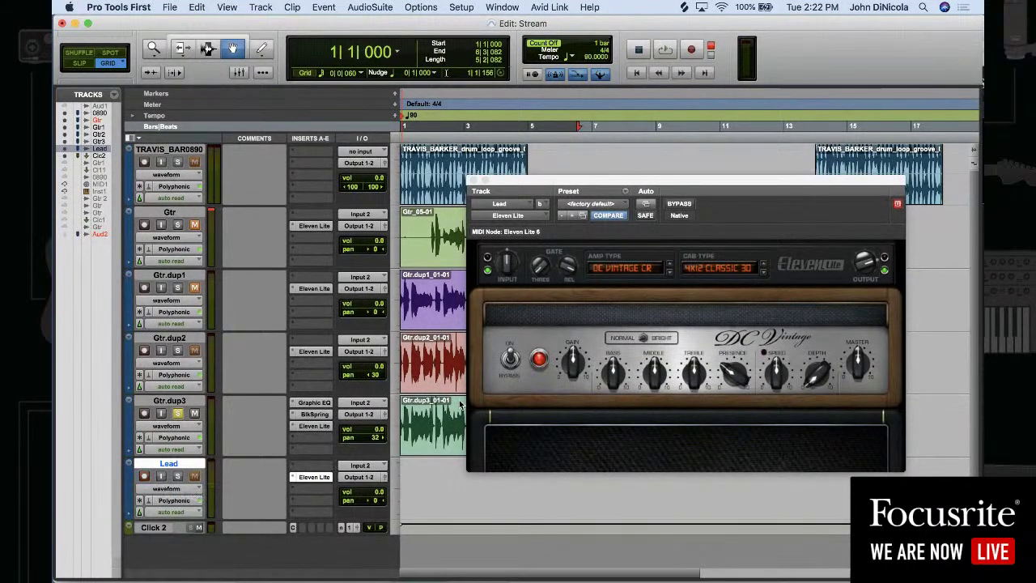
Turn up the Gain on Lead's Eleven Lite and monitor the Lead input with Gtr.dup3 unsoloed
drag(578, 357, 588, 363)
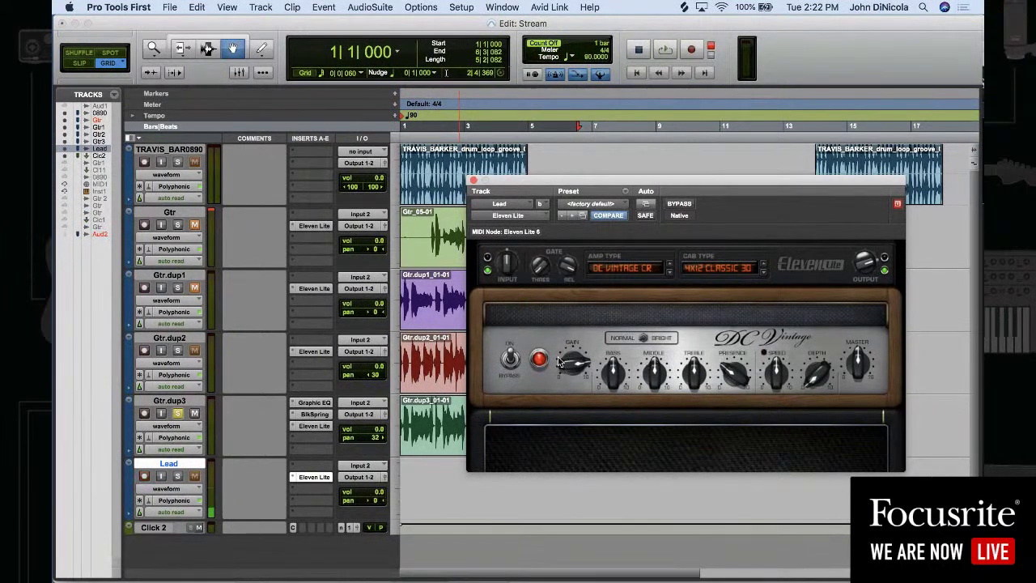
click(160, 478)
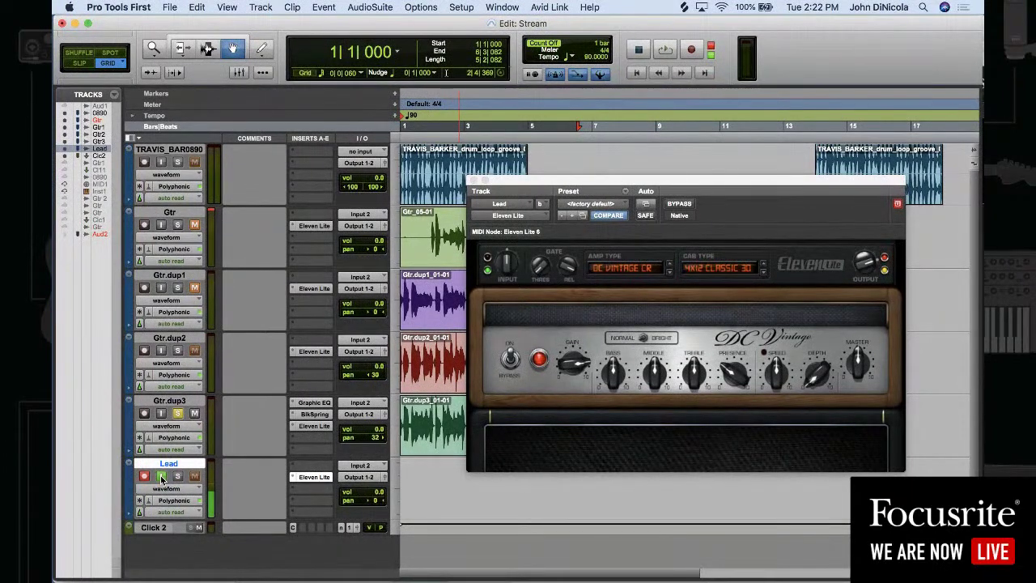
click(179, 414)
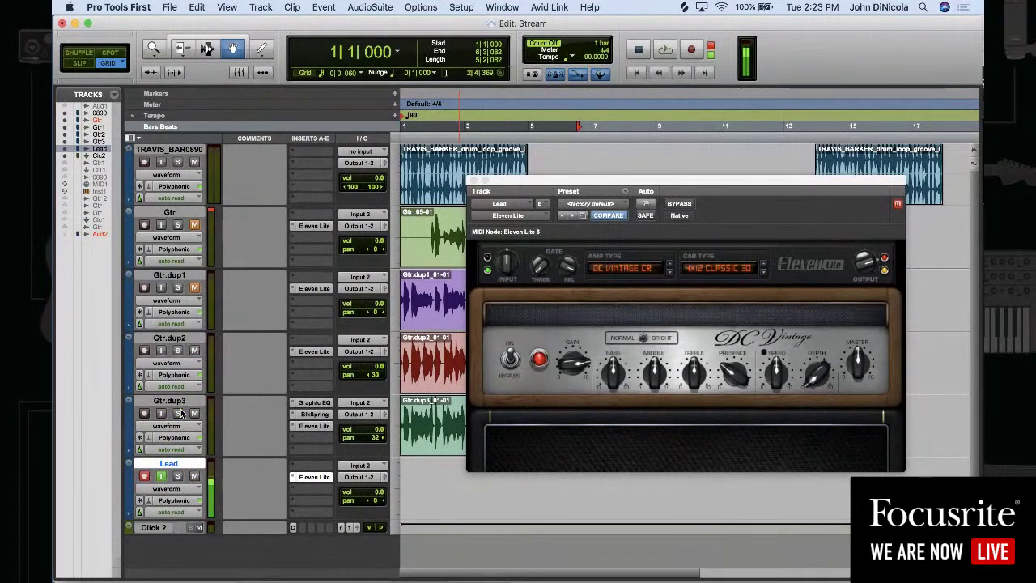
Insert Black Op Distortion (mono) before Eleven Lite on the Lead track, reposition its window, and close it
click(314, 488)
mouse_move(324, 466)
mouse_move(453, 513)
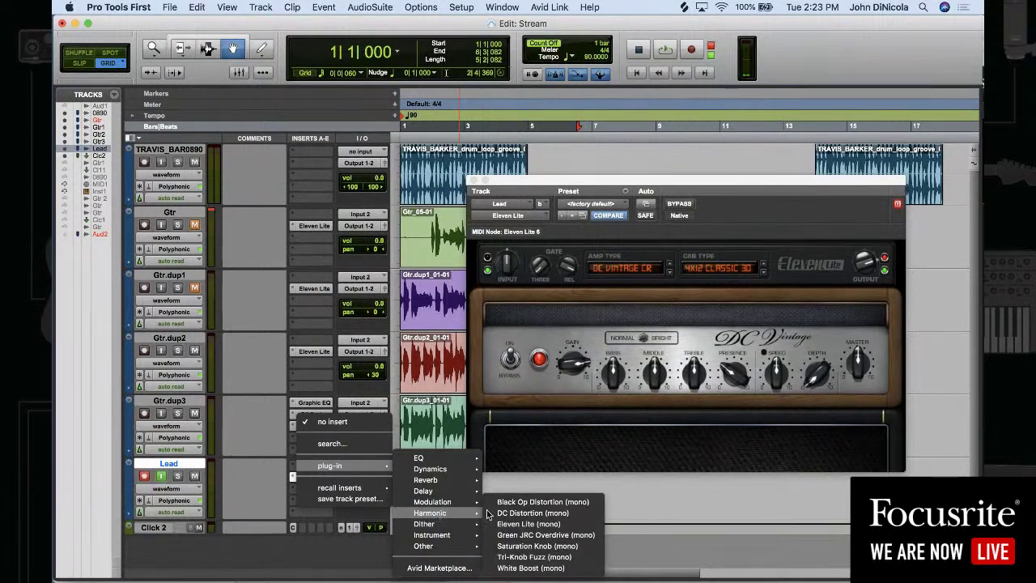
click(569, 501)
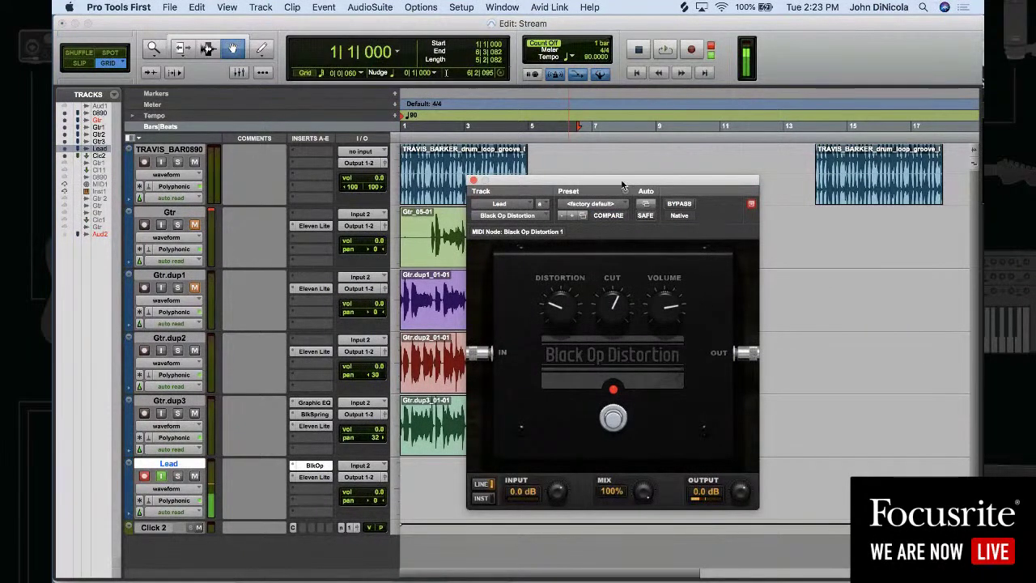
drag(621, 183, 650, 160)
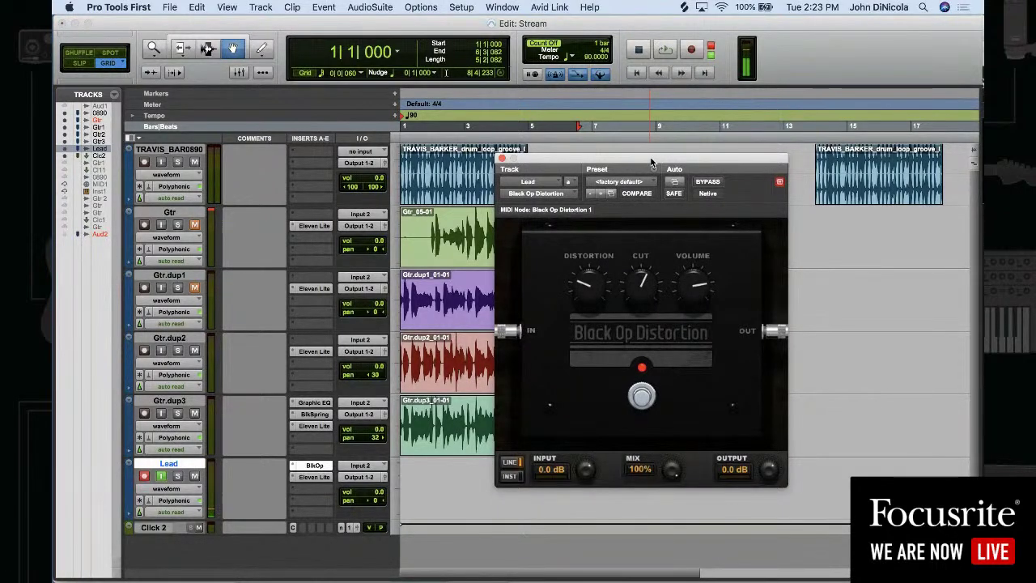
click(502, 158)
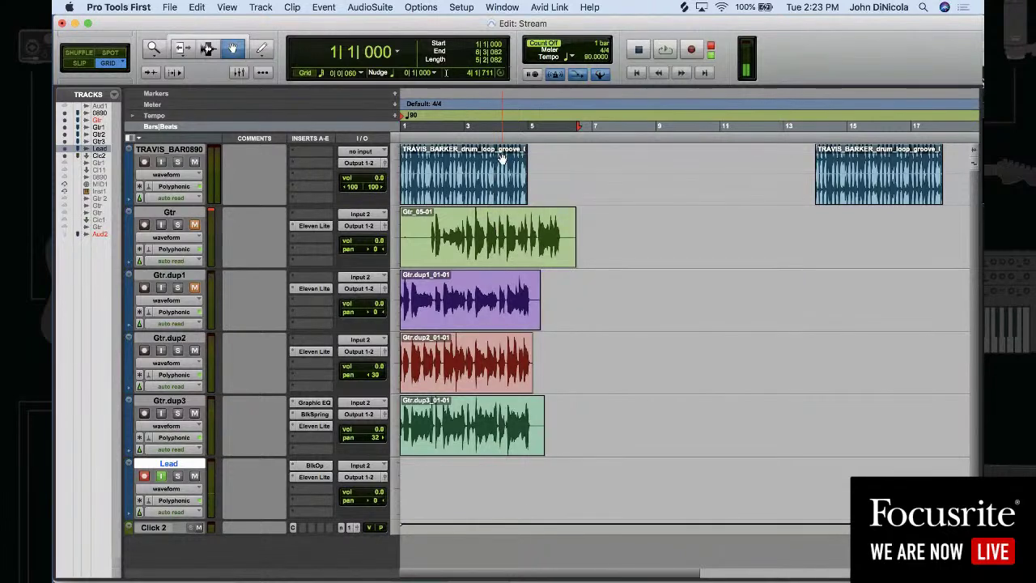
Insert BBD Delay (mono) after Eleven Lite on the Lead track, turn up its Feedback, and close the plug-in window
click(293, 491)
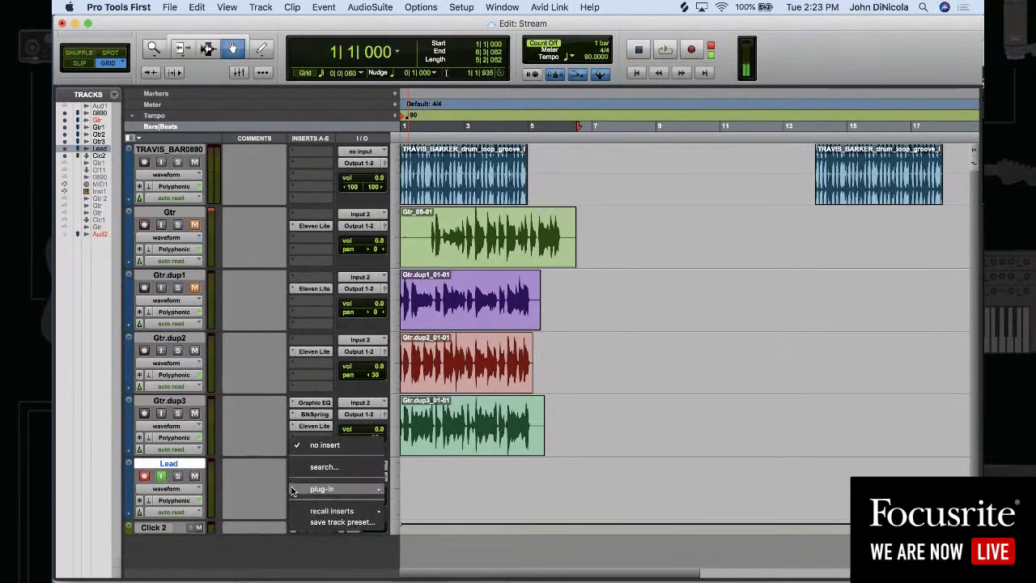
mouse_move(356, 489)
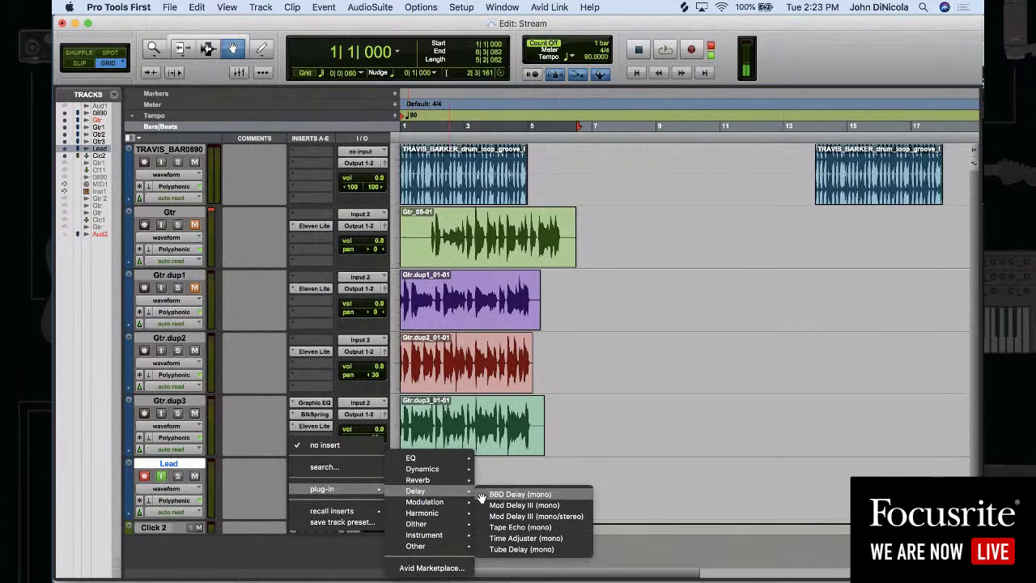
click(518, 494)
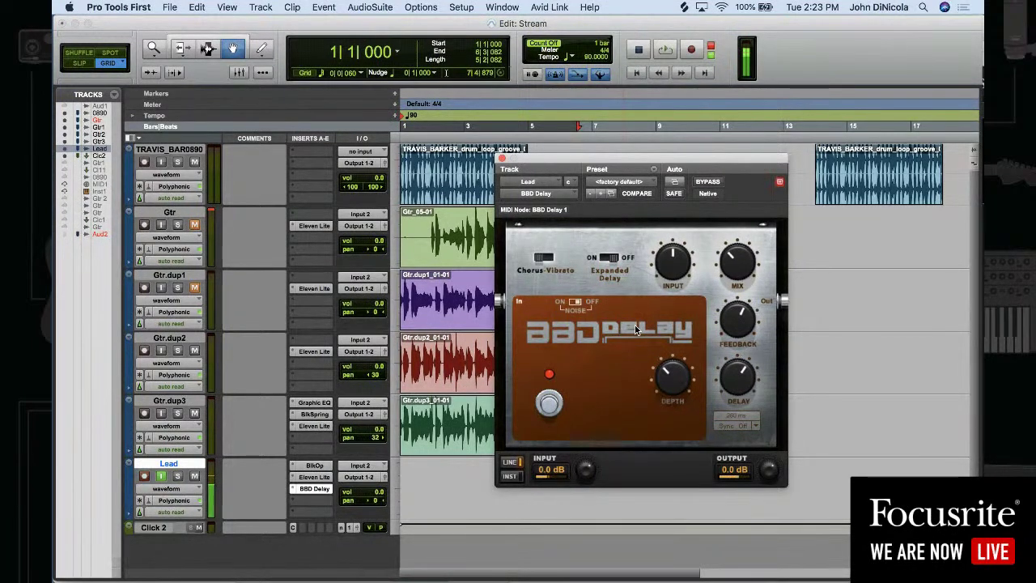
mouse_move(746, 327)
drag(750, 322, 751, 315)
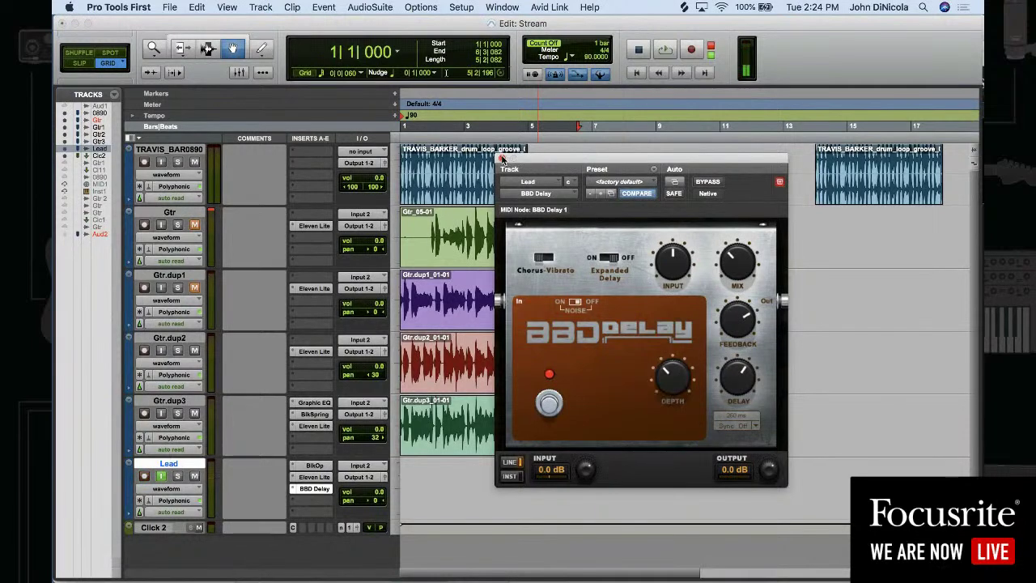
click(501, 158)
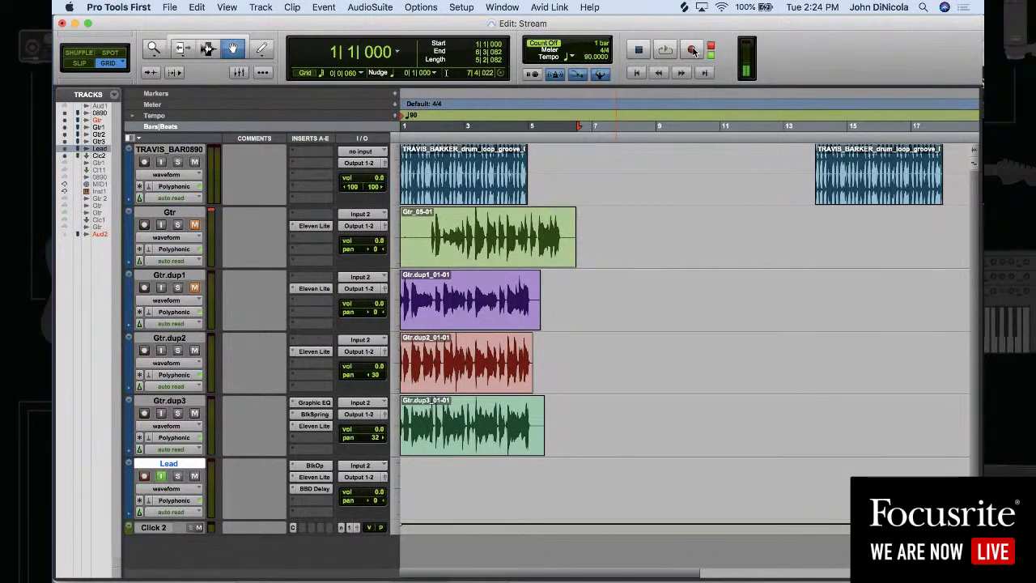
key(shift+r)
click(692, 50)
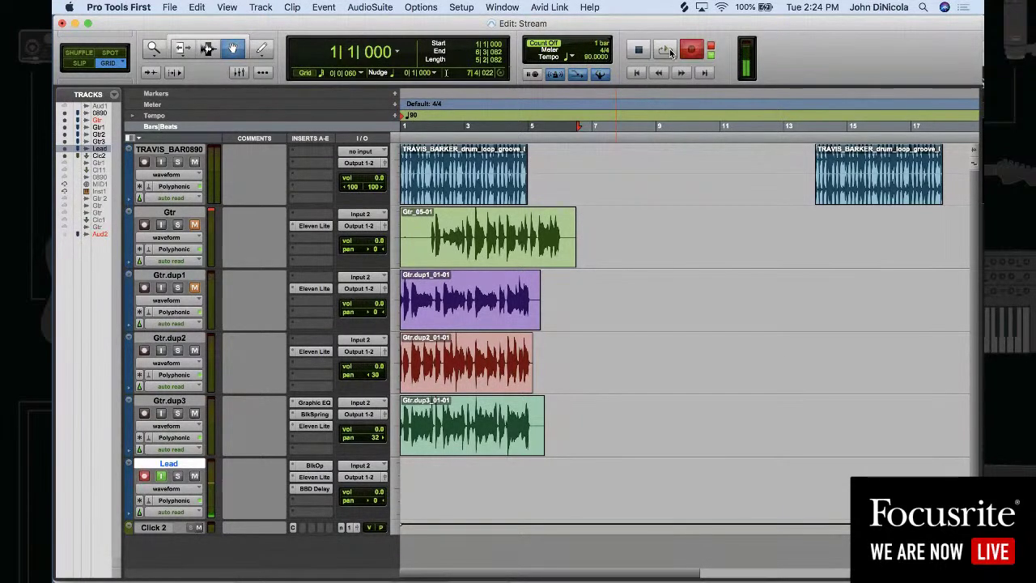
click(665, 50)
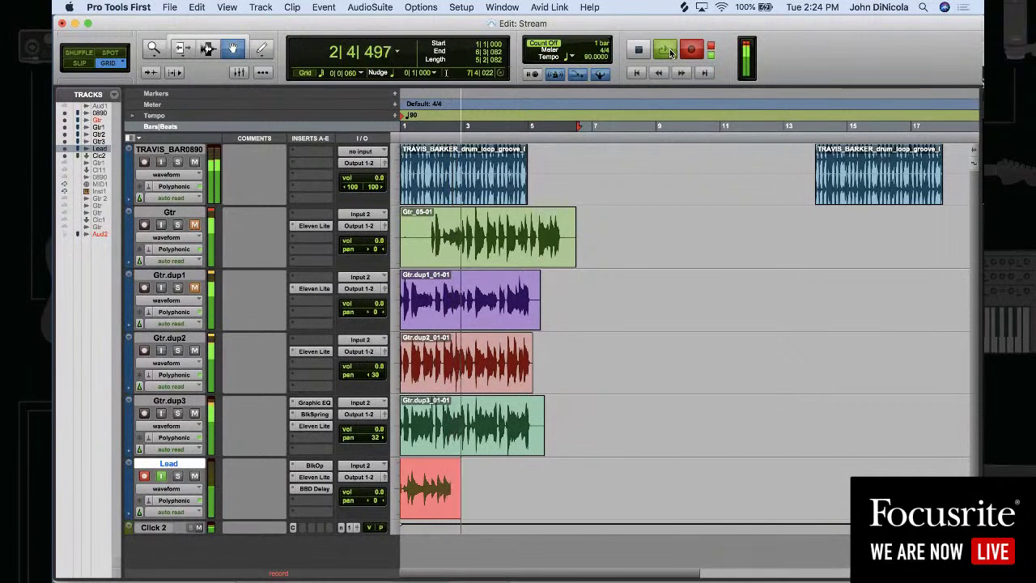
key(space)
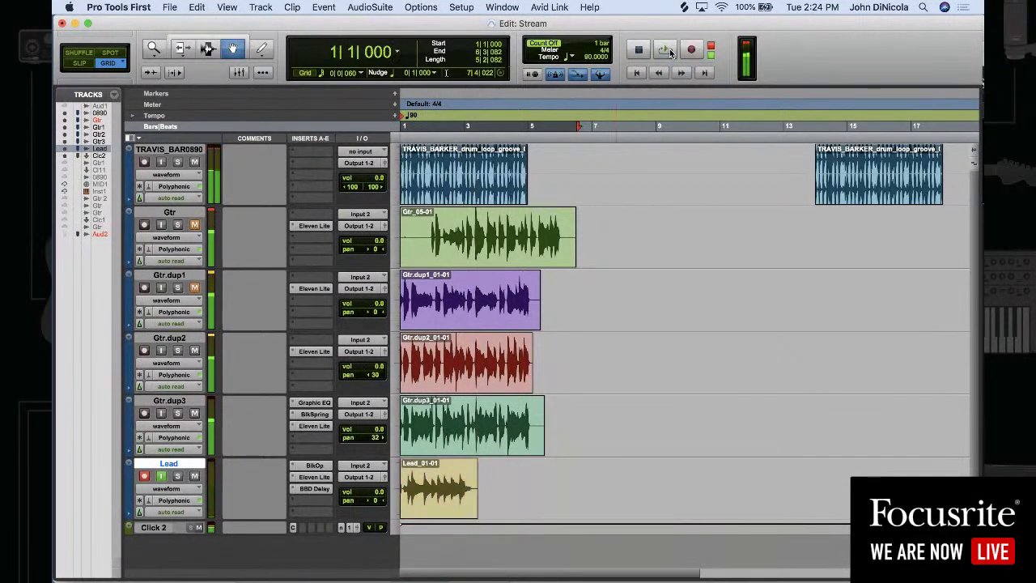
click(430, 465)
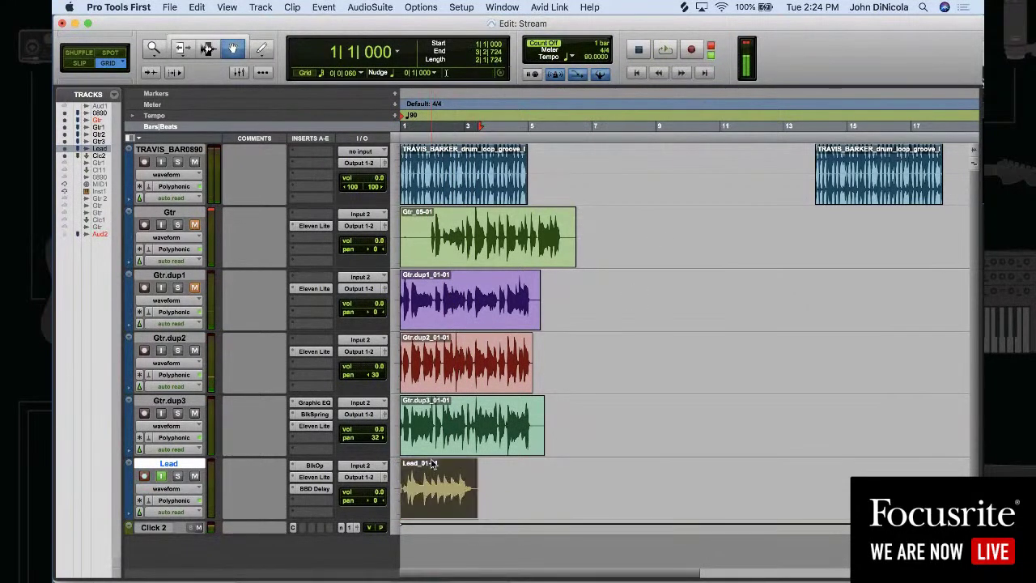
key(BackSpace)
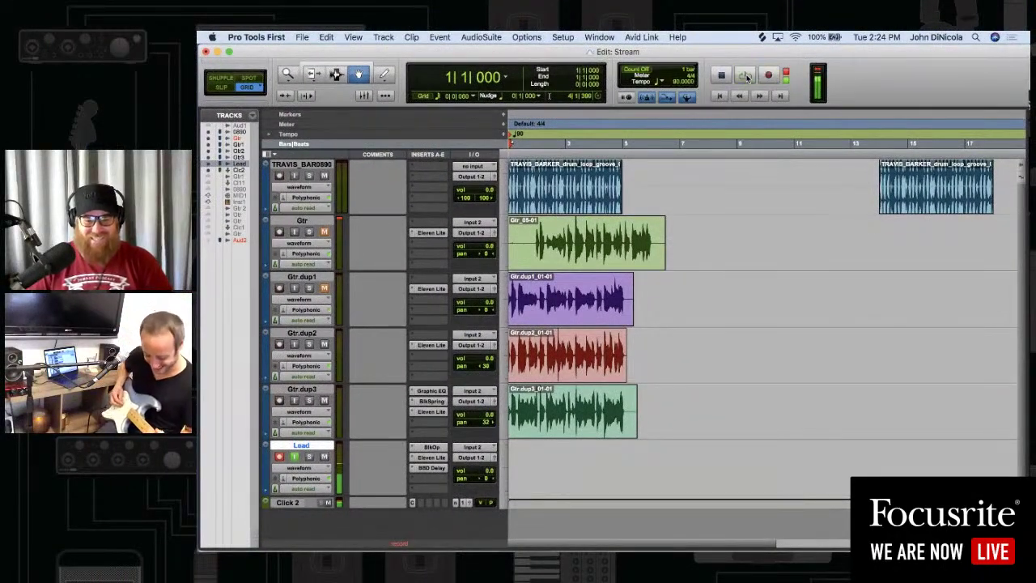
click(746, 77)
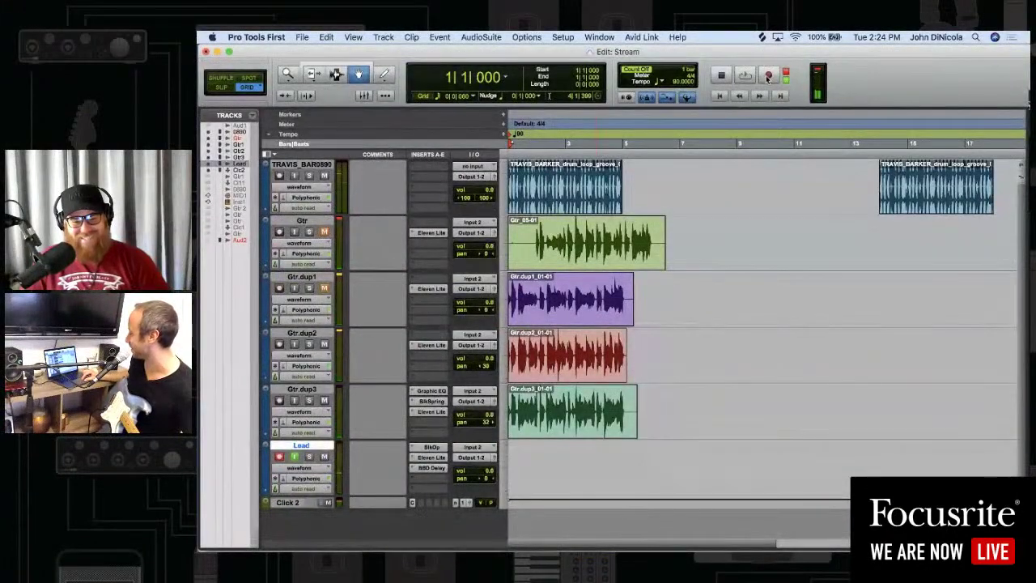
Record a guitar take on the Lead track from bar 1 to just past bar 5, and disarm the track
click(768, 75)
click(747, 76)
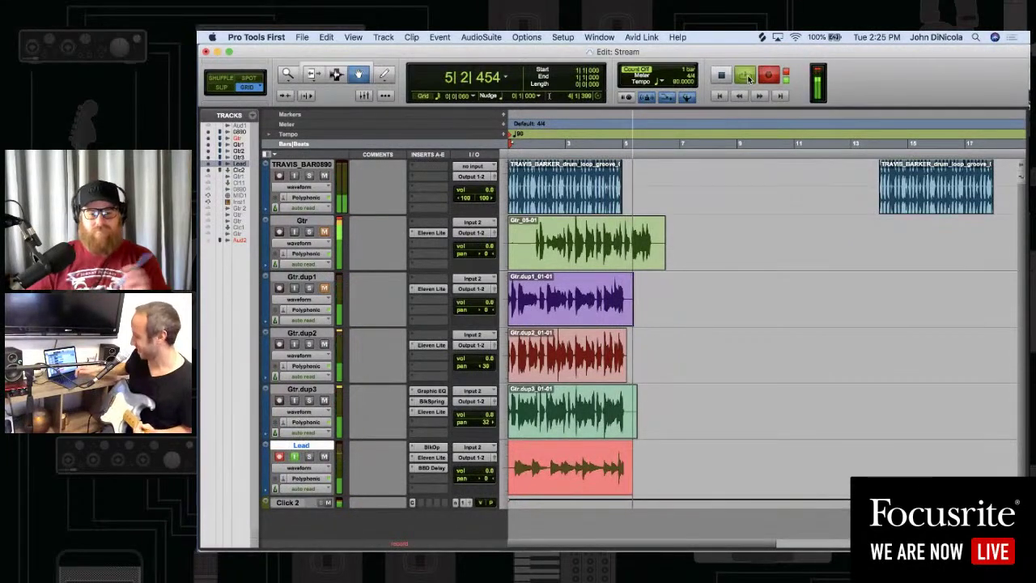
click(749, 77)
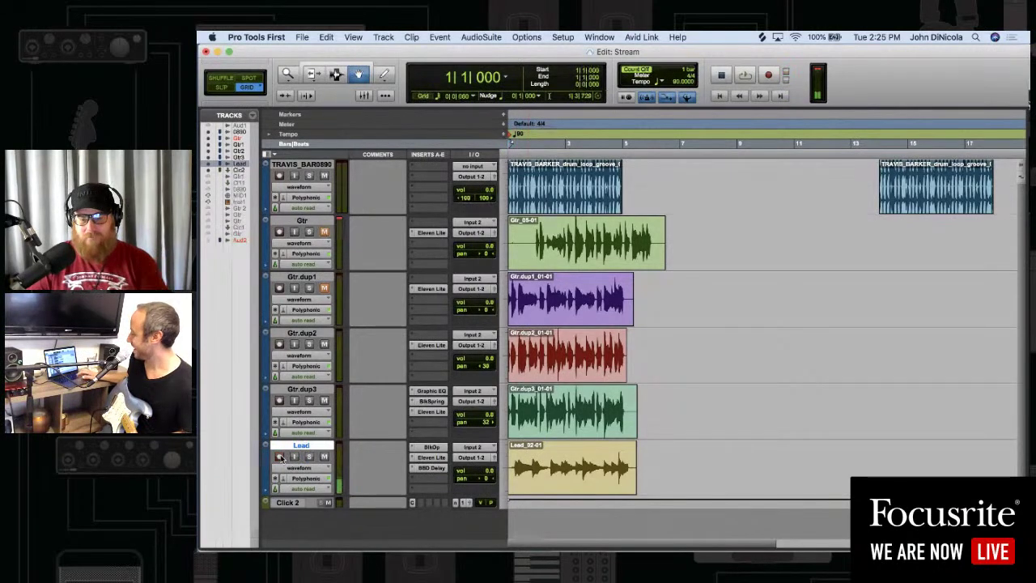
Play back the session from bar 1 and raise the Lead track's volume fader to +3.1 dB in the Mix window, returning to the Edit window
key(space)
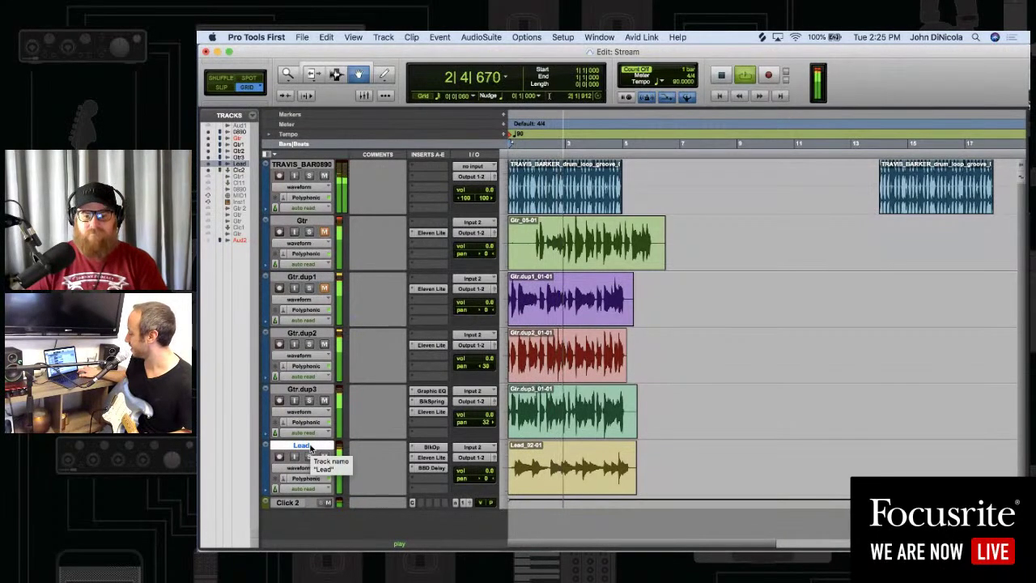
key(super+equal)
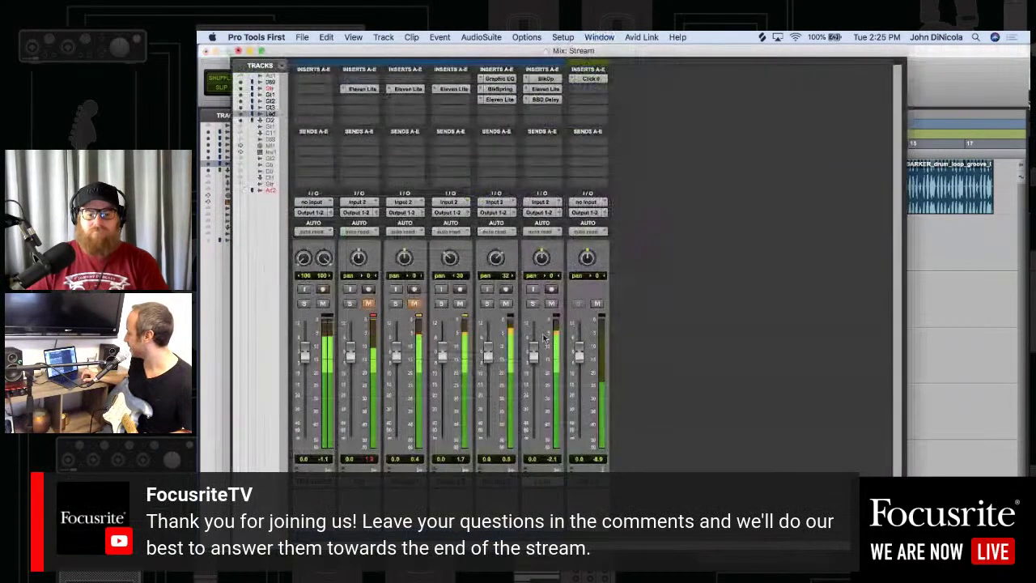
drag(533, 353, 536, 346)
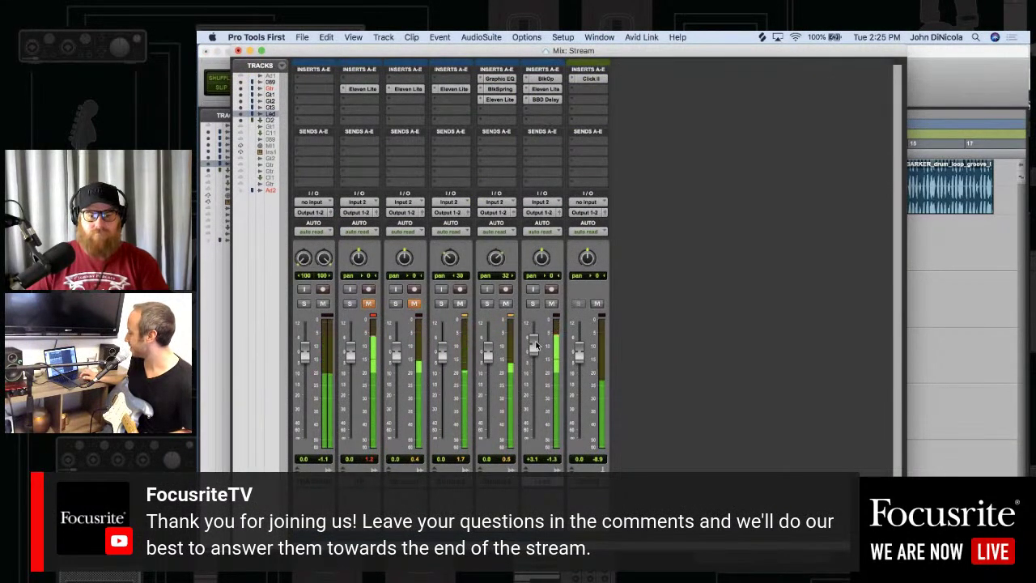
key(super+equal)
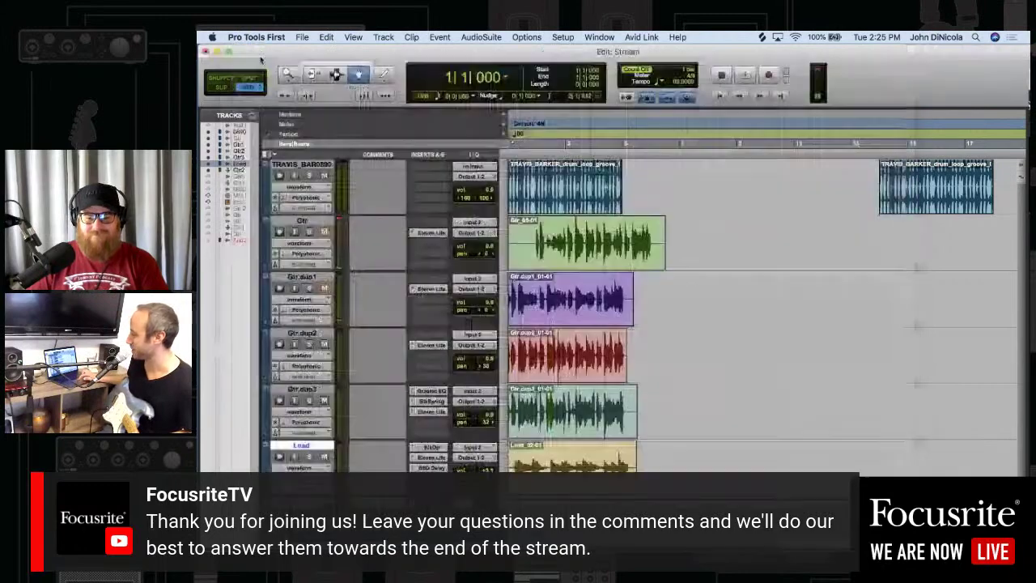